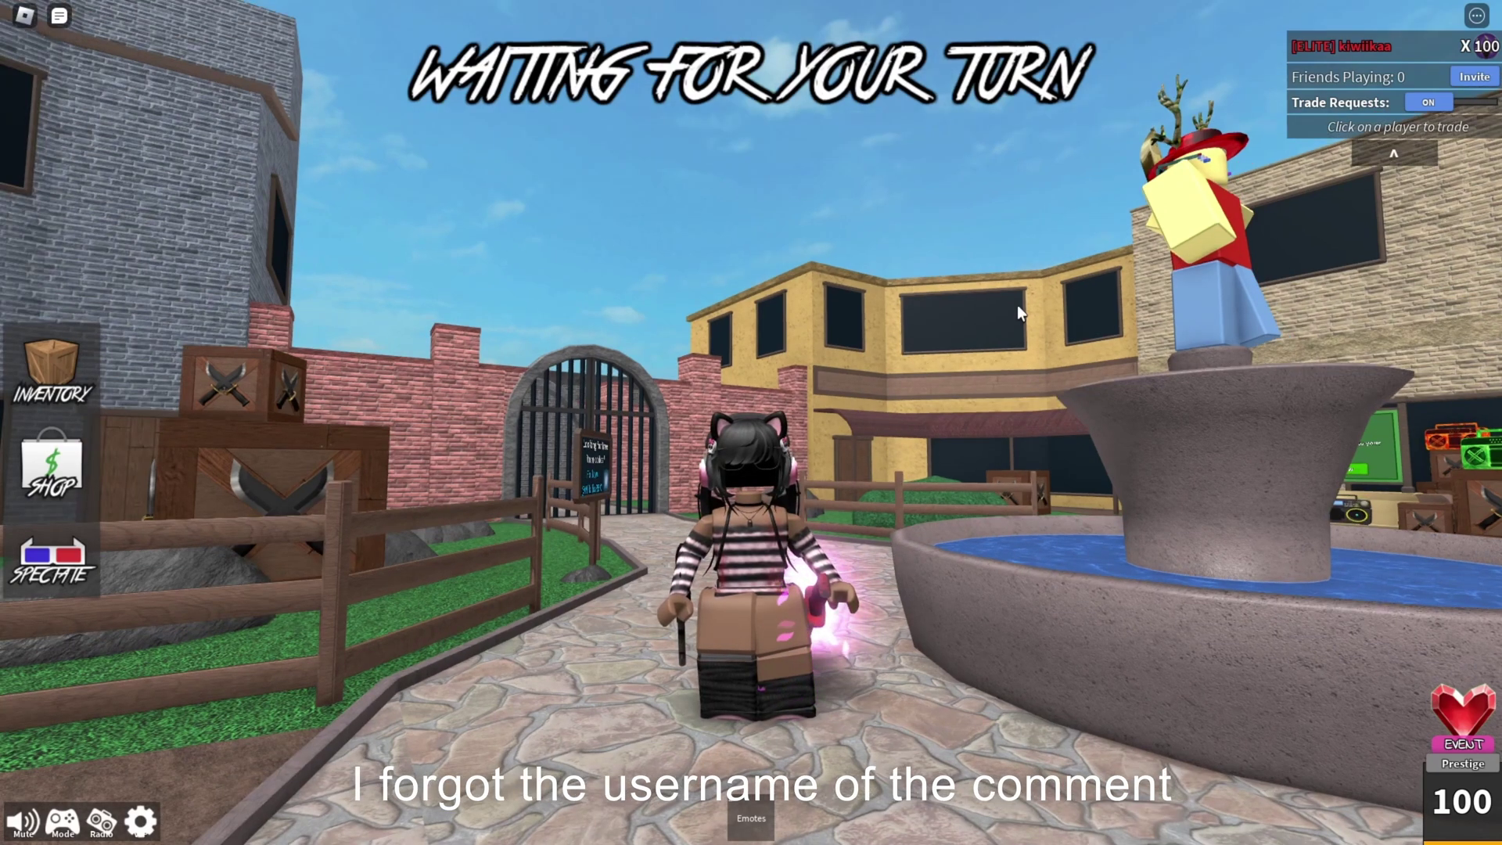
scroll(1016, 303, down, 3)
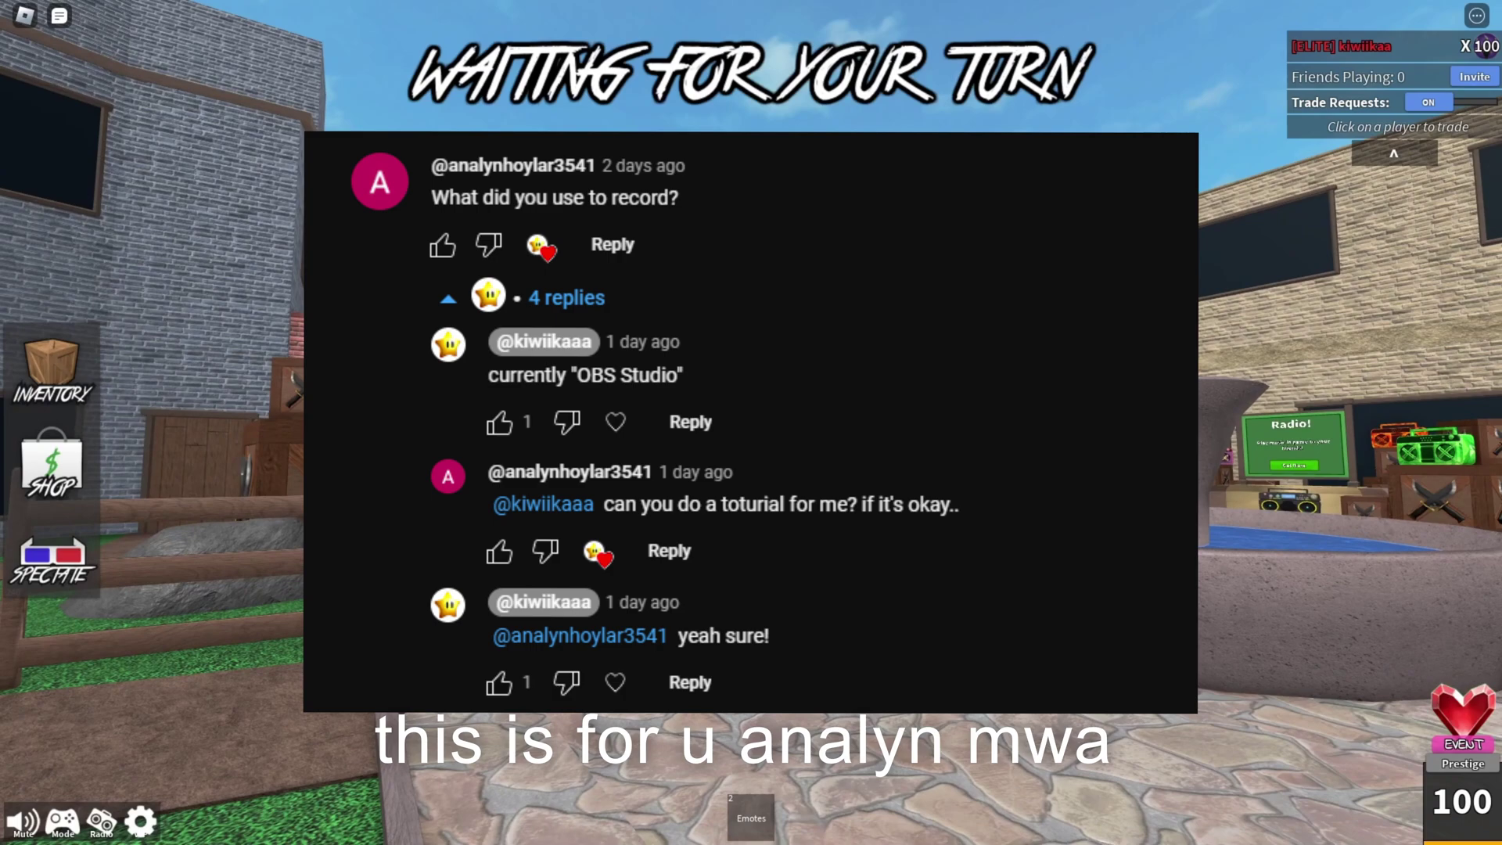
key(w)
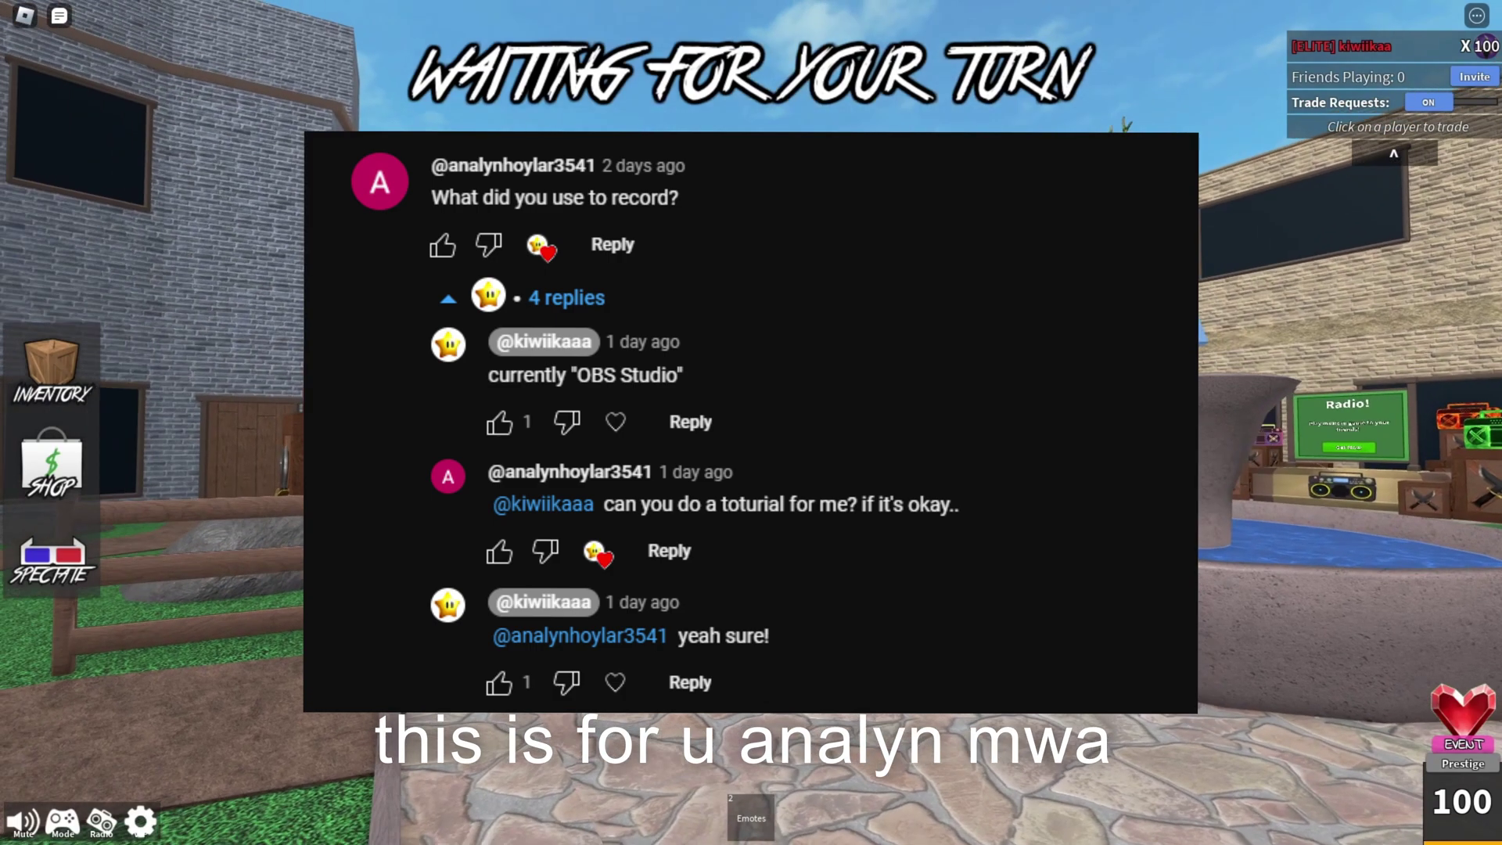
key(a)
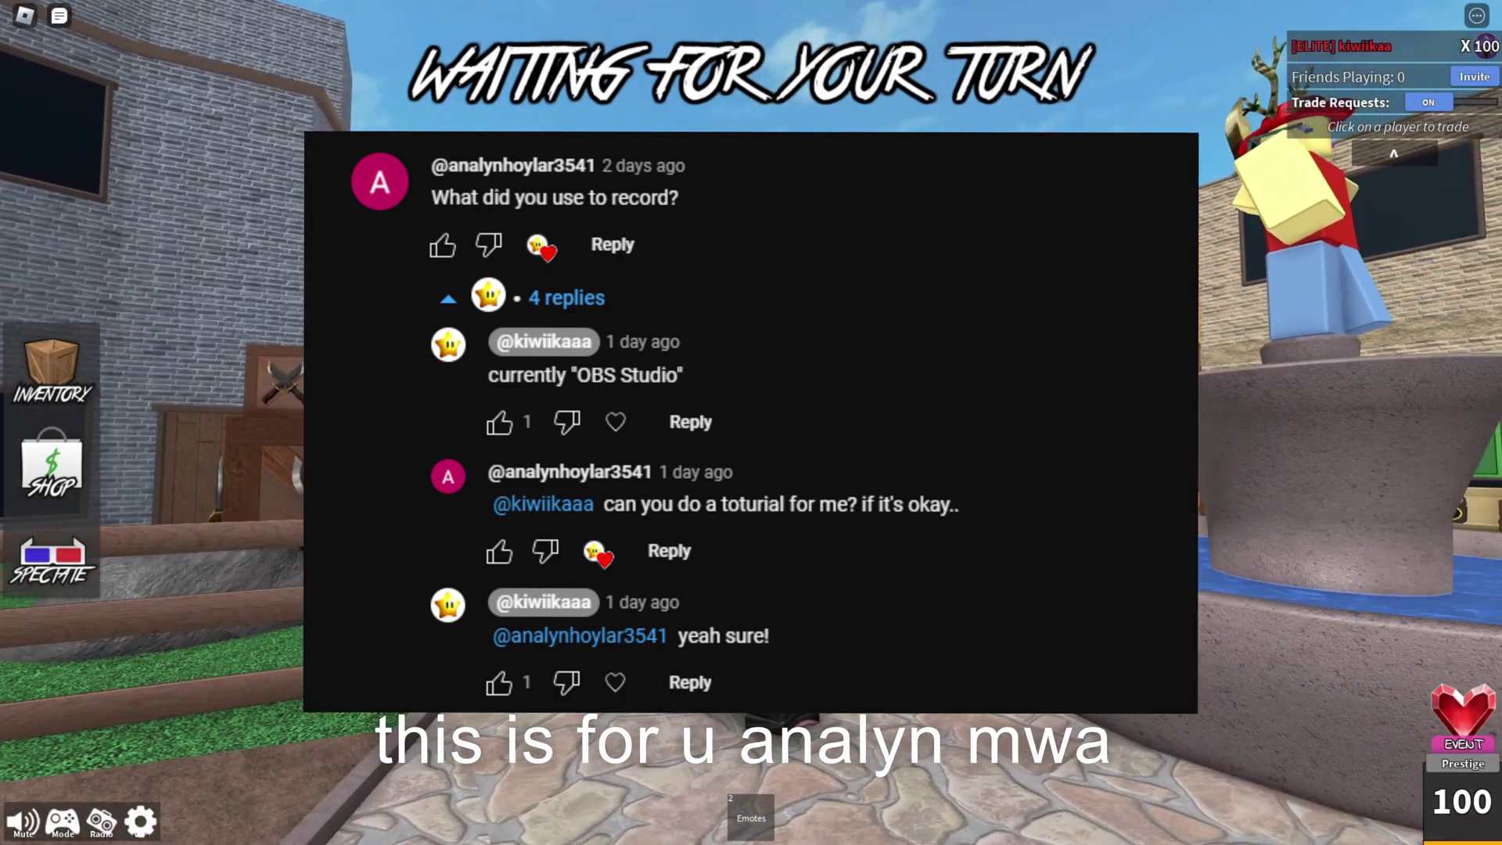
key(s)
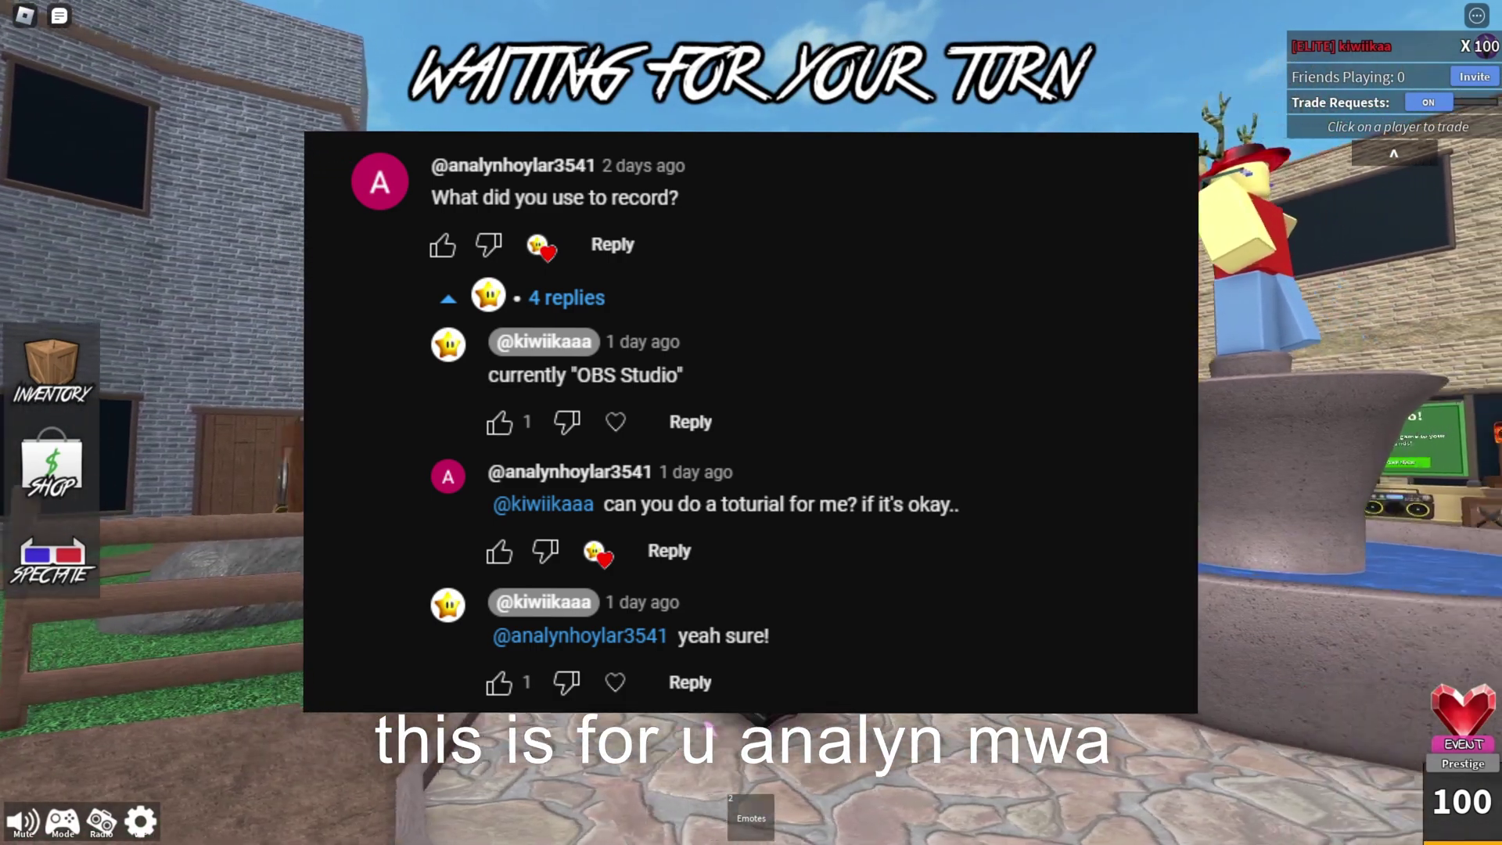
key(d)
key(d)
key(a)
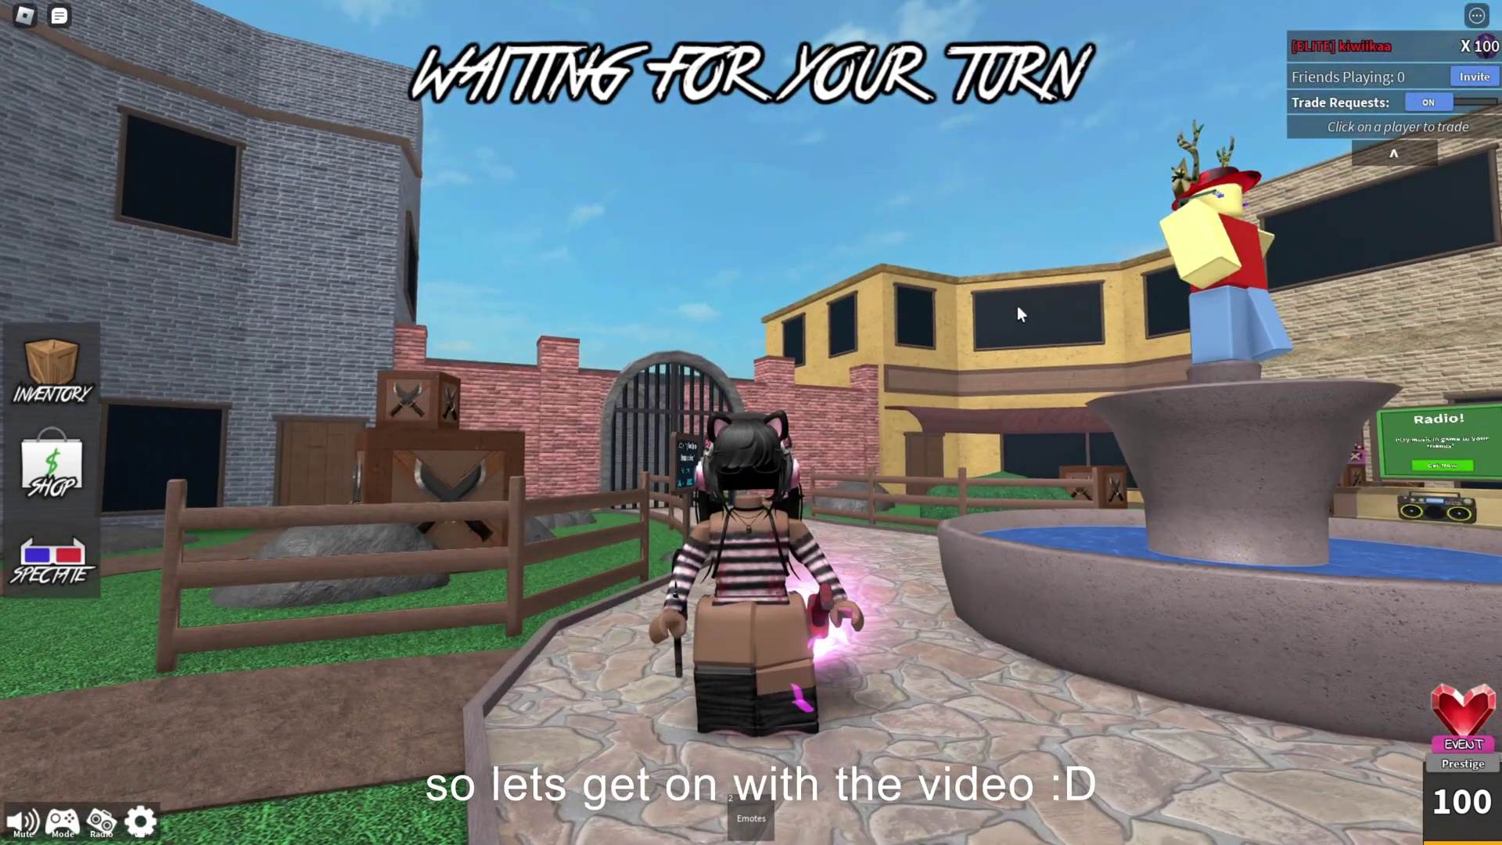
key(space)
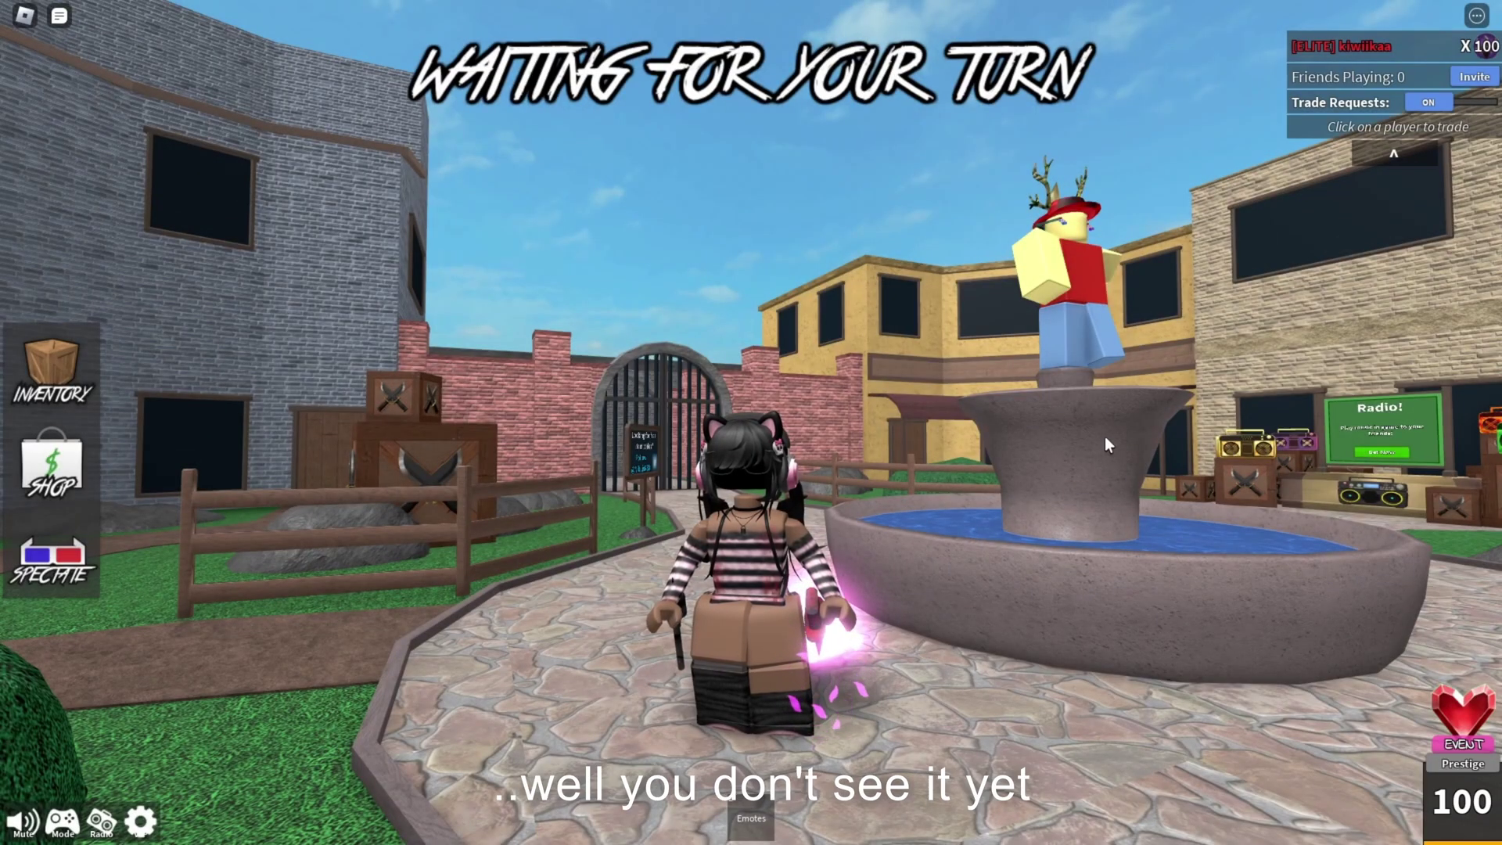
Step: Take Roblox out of full-screen mode and search the web for "obs studio download" in a new Chrome tab
key(F11)
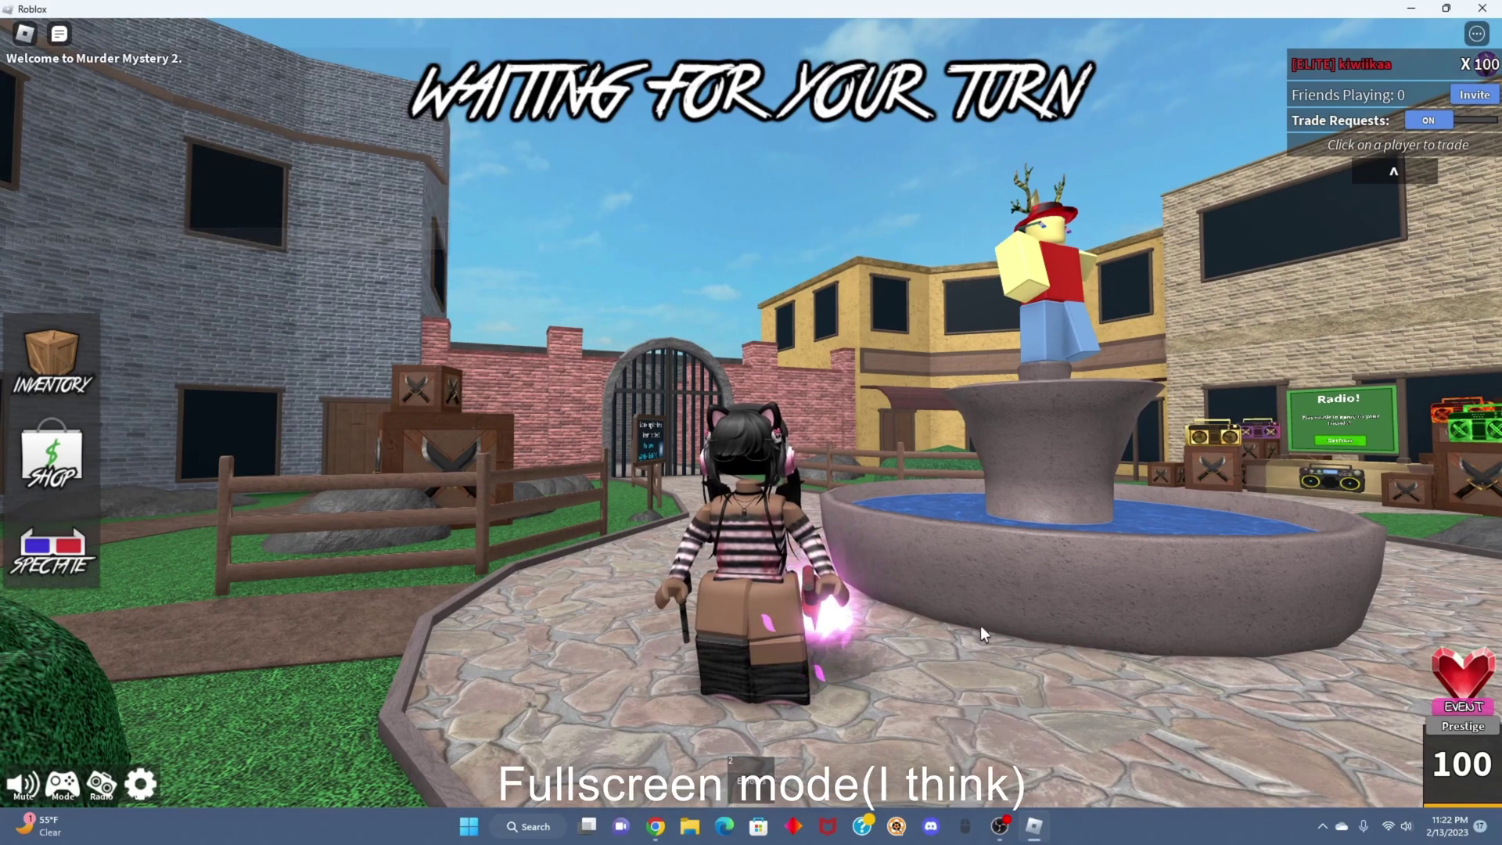
click(1007, 820)
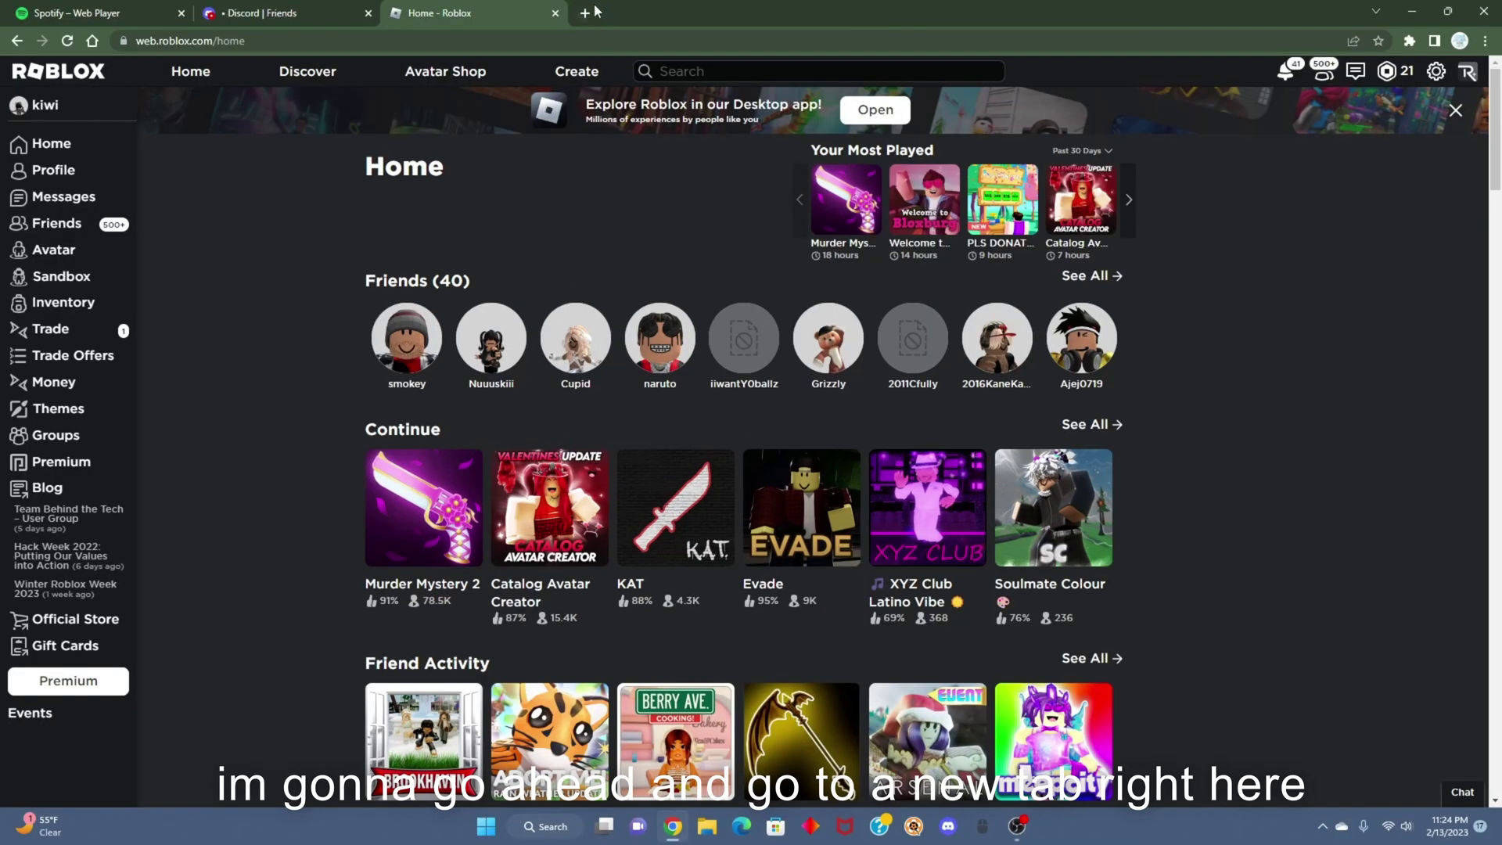
click(585, 12)
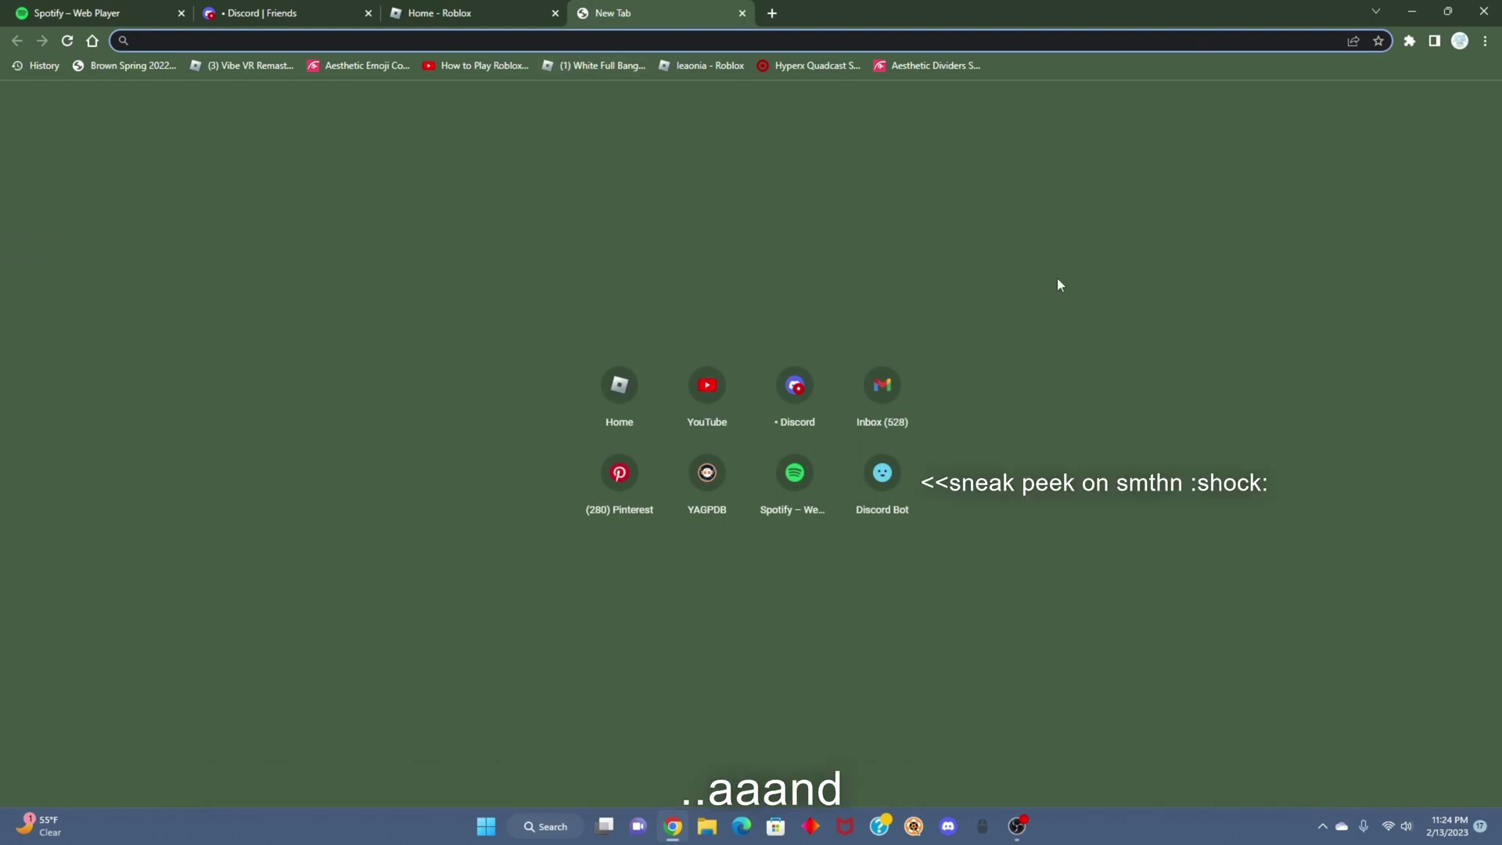
text(ob)
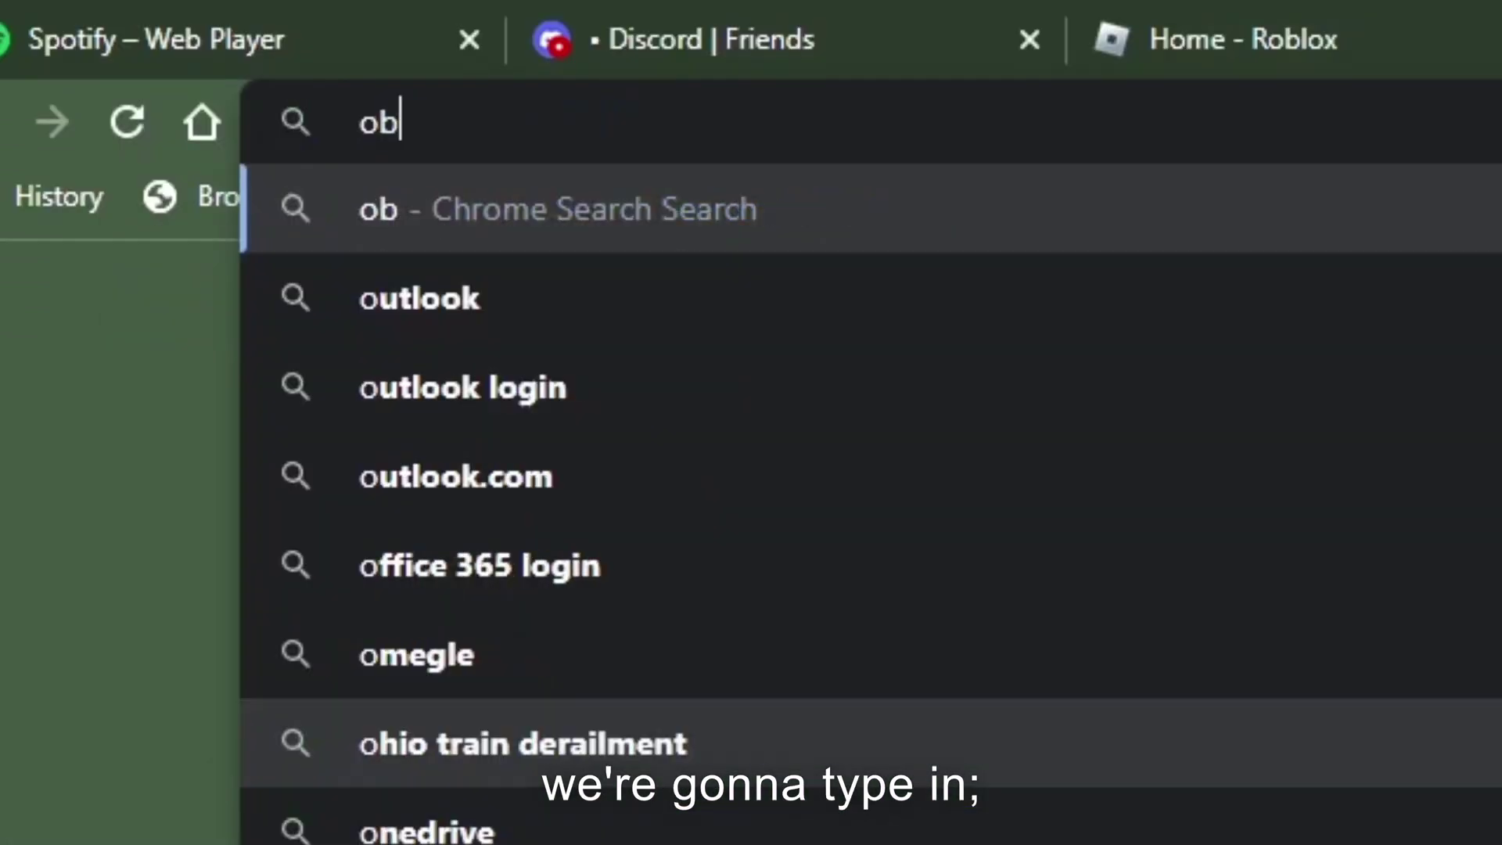
text(s sr)
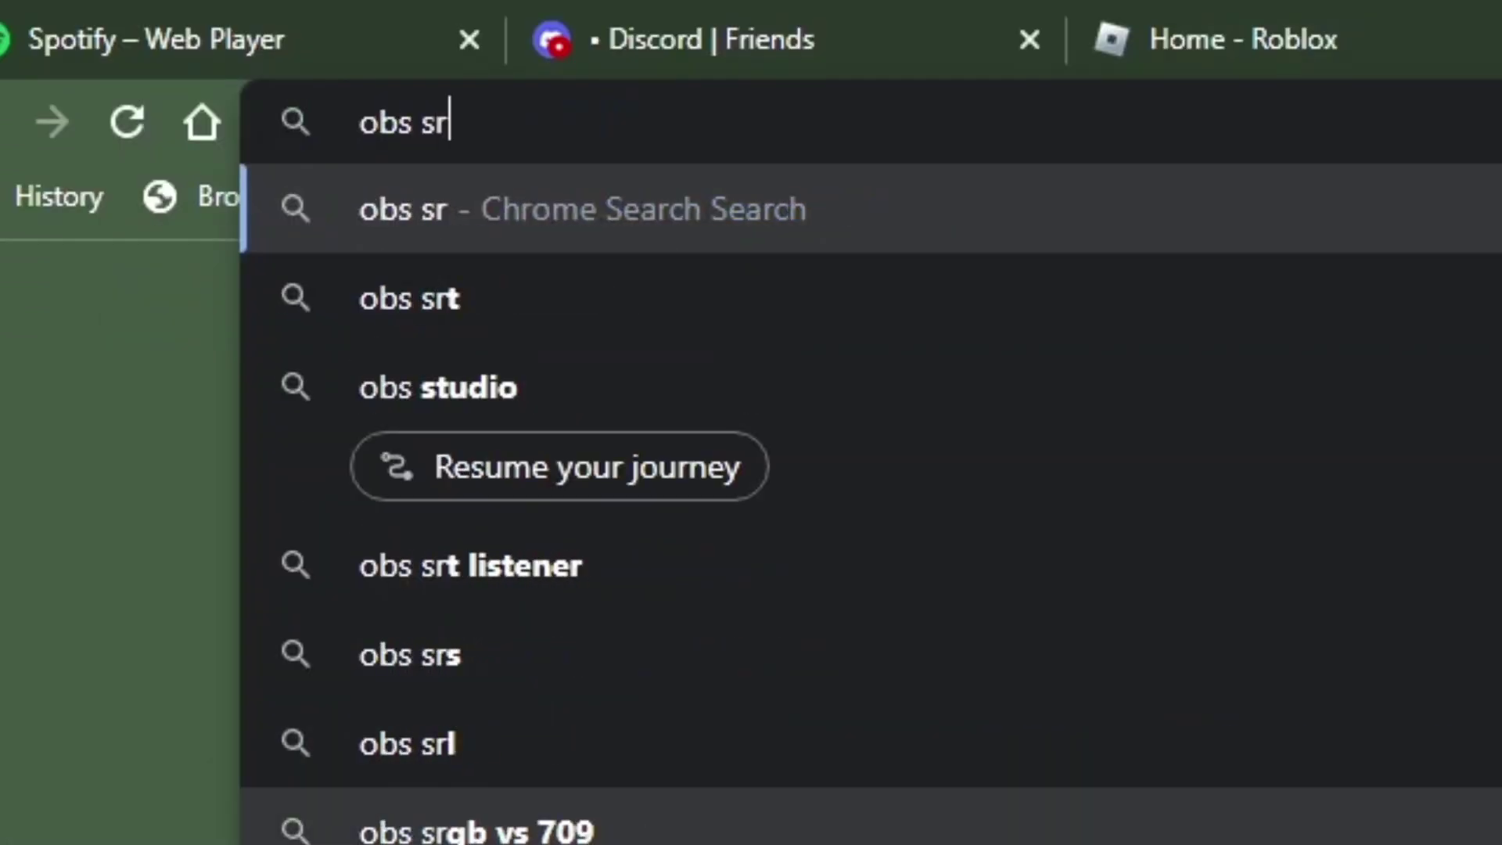
key(BackSpace)
text(tudio)
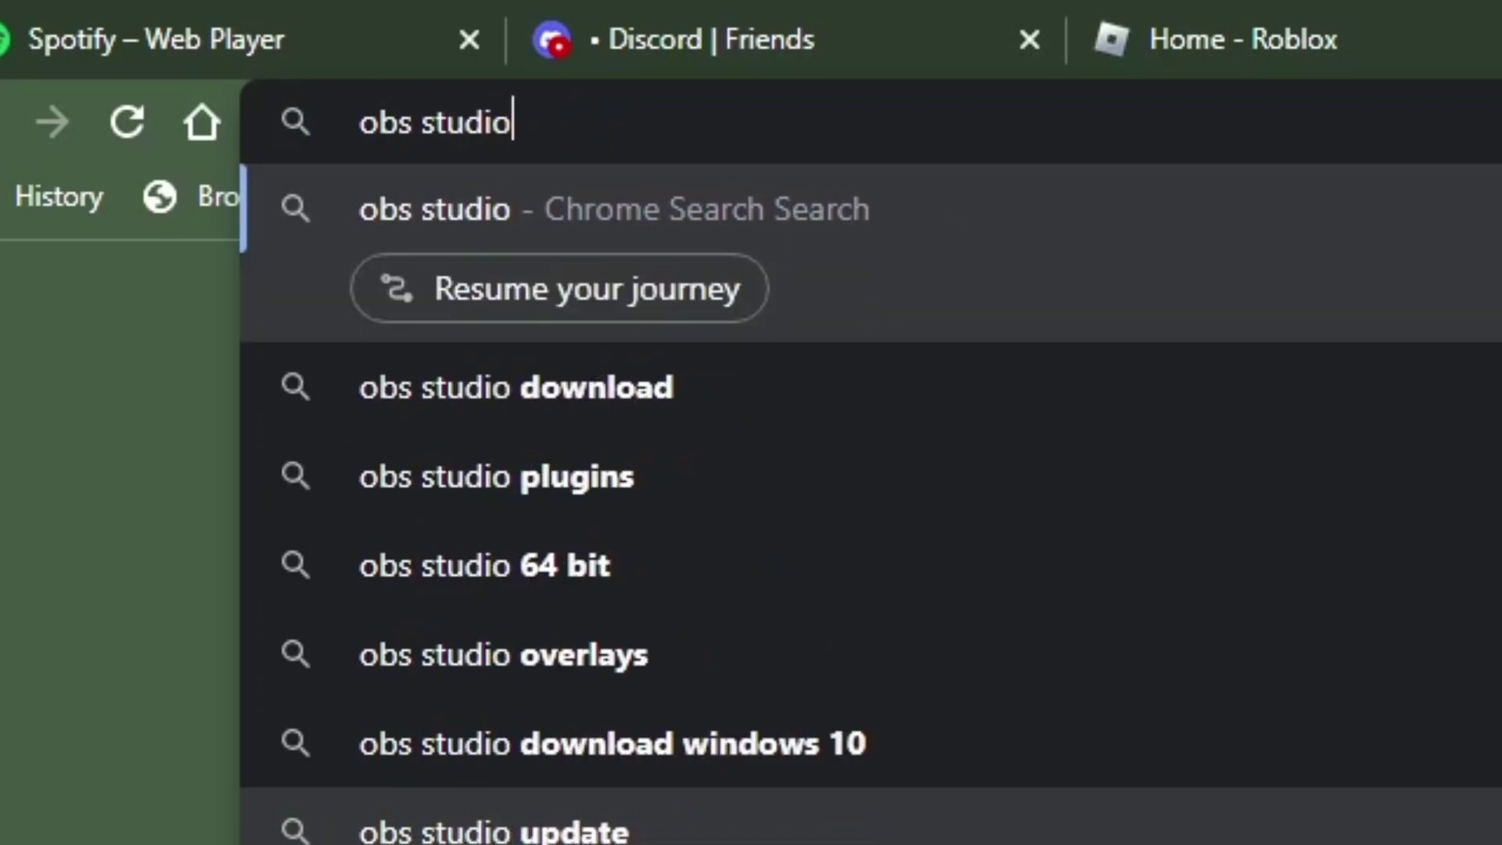
text( download)
key(Return)
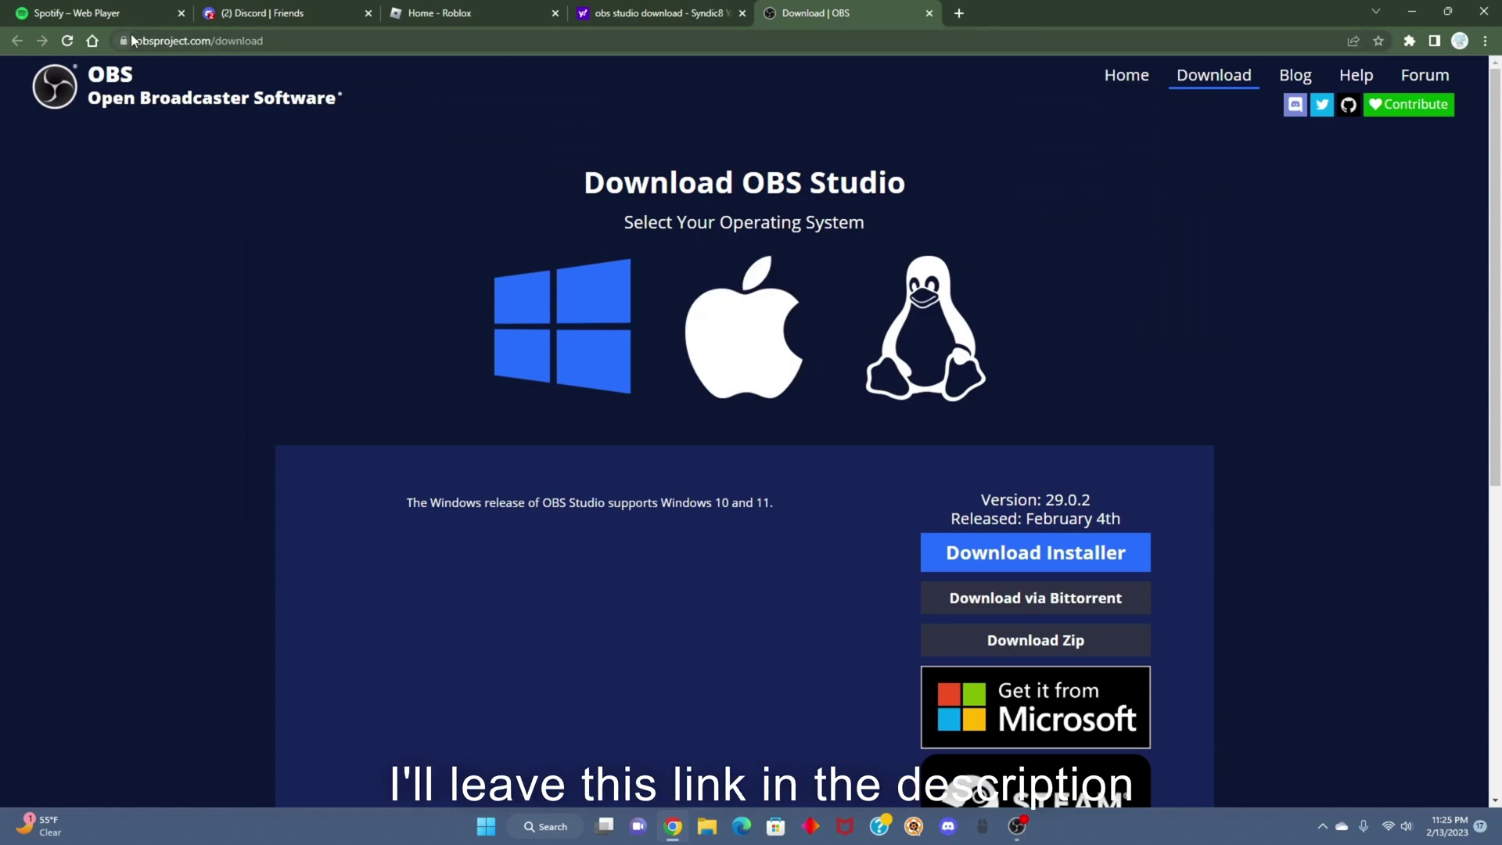
Step: Examine the OBS Studio download page at obsproject.com/download, including its address, download options and the macOS and Linux releases
drag(131, 36, 269, 37)
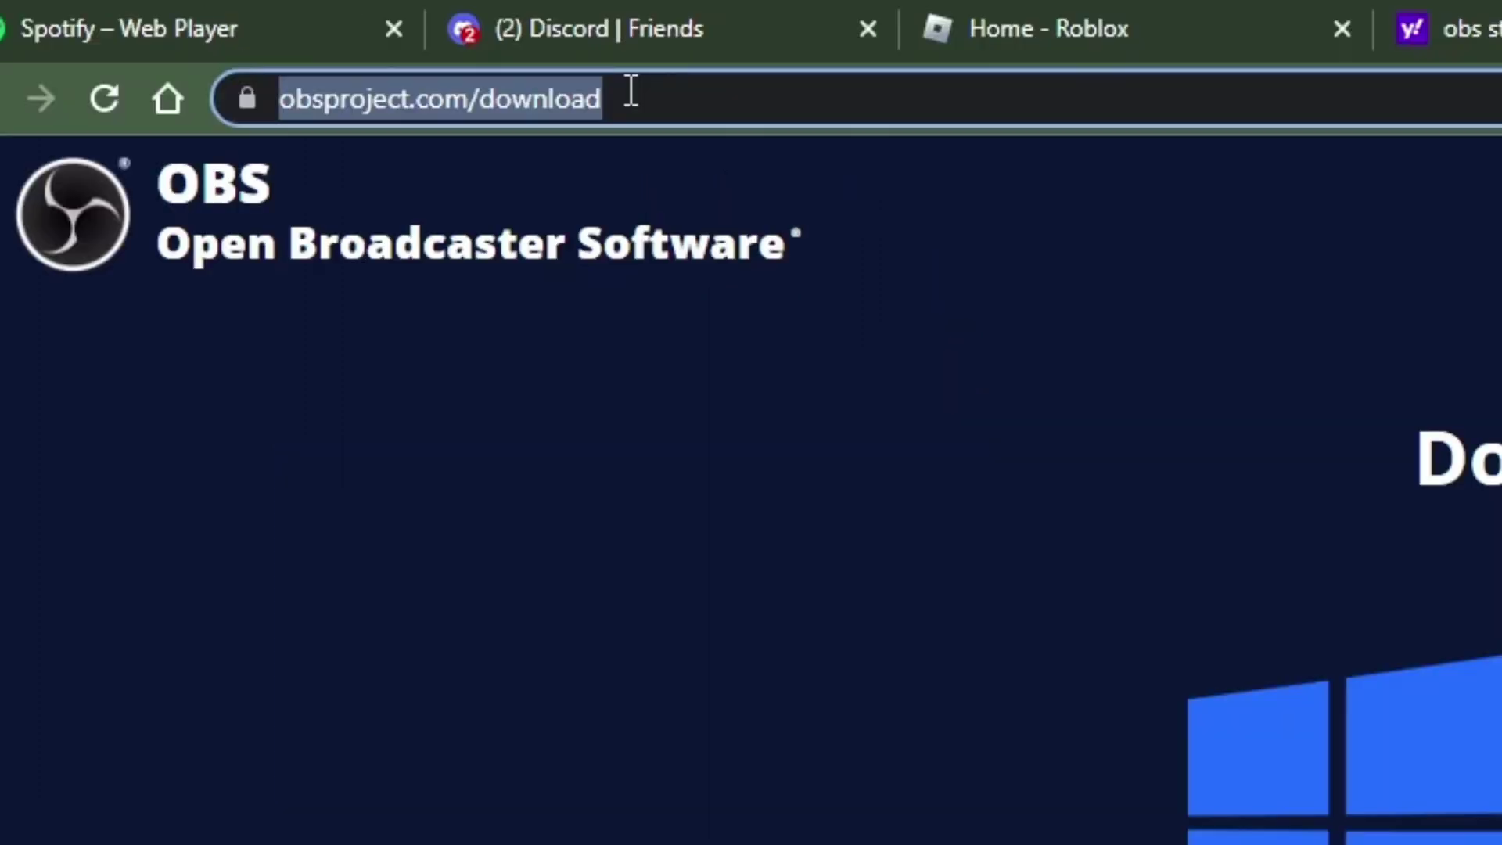
click(885, 501)
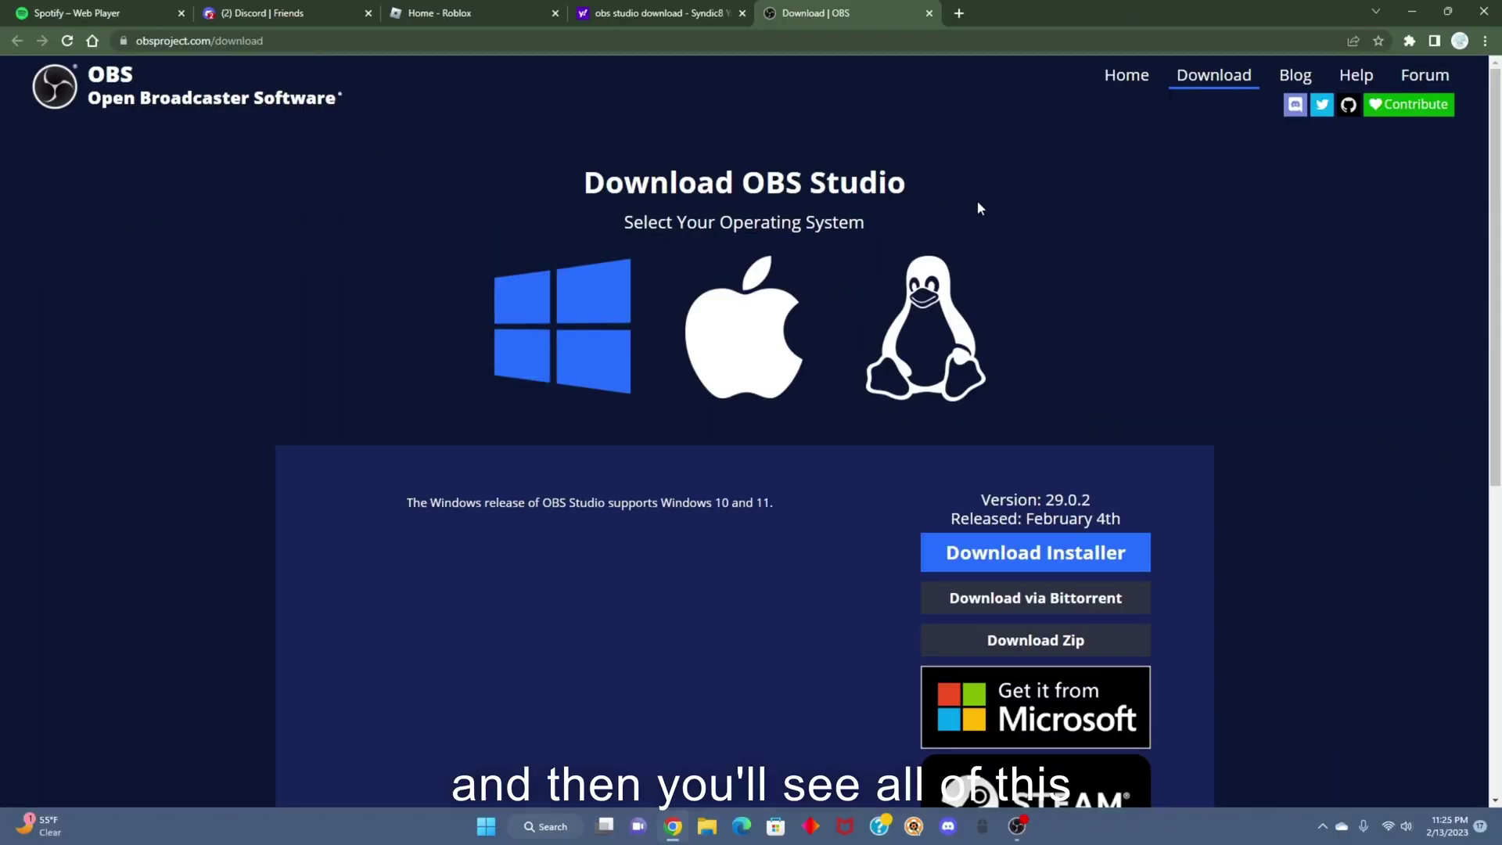
scroll(1210, 241, down, 6)
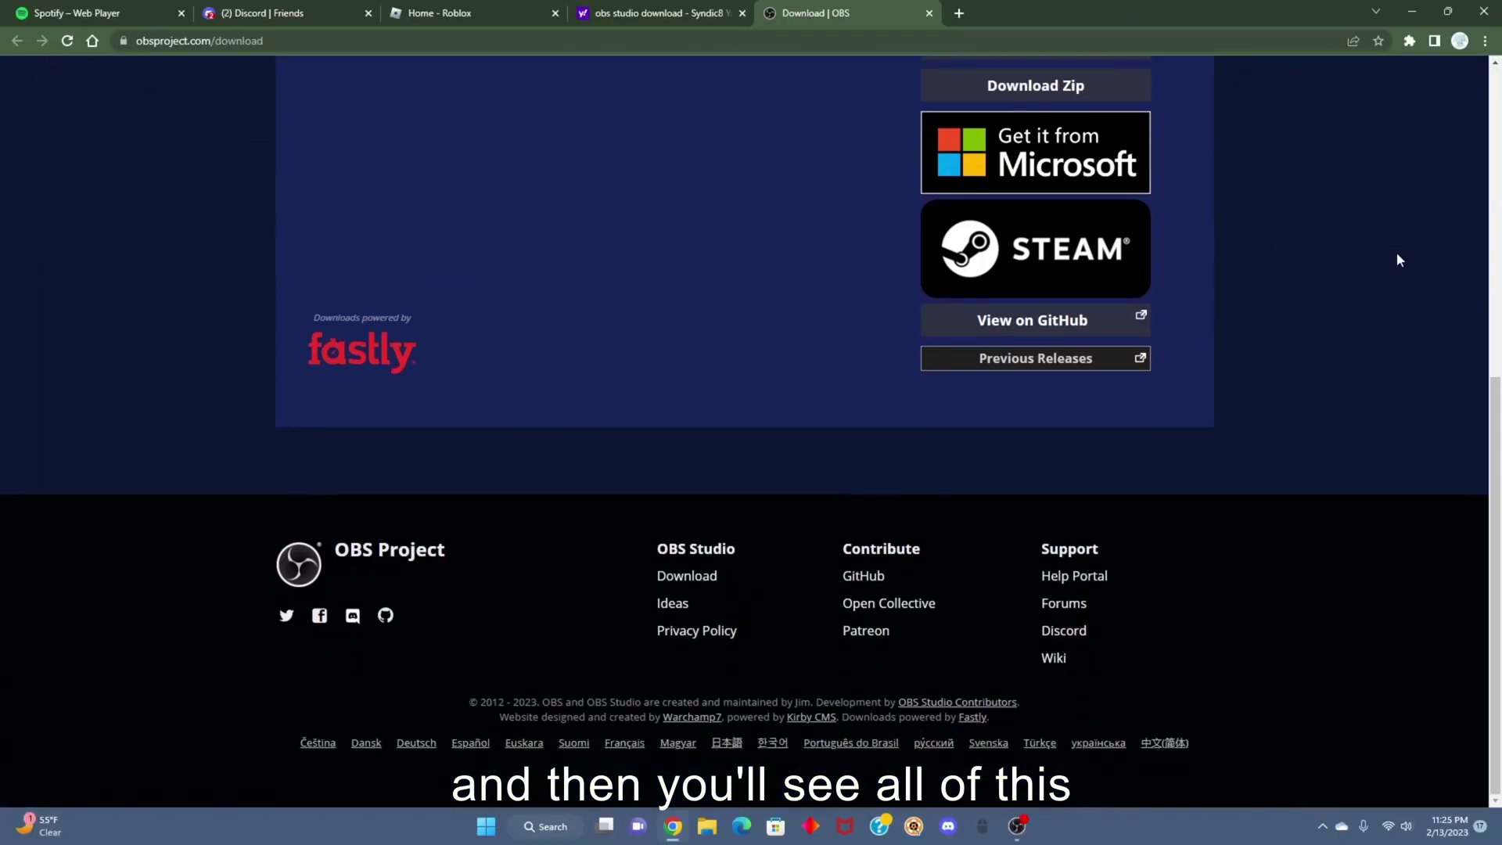
scroll(1396, 252, up, 6)
scroll(1195, 174, down, 6)
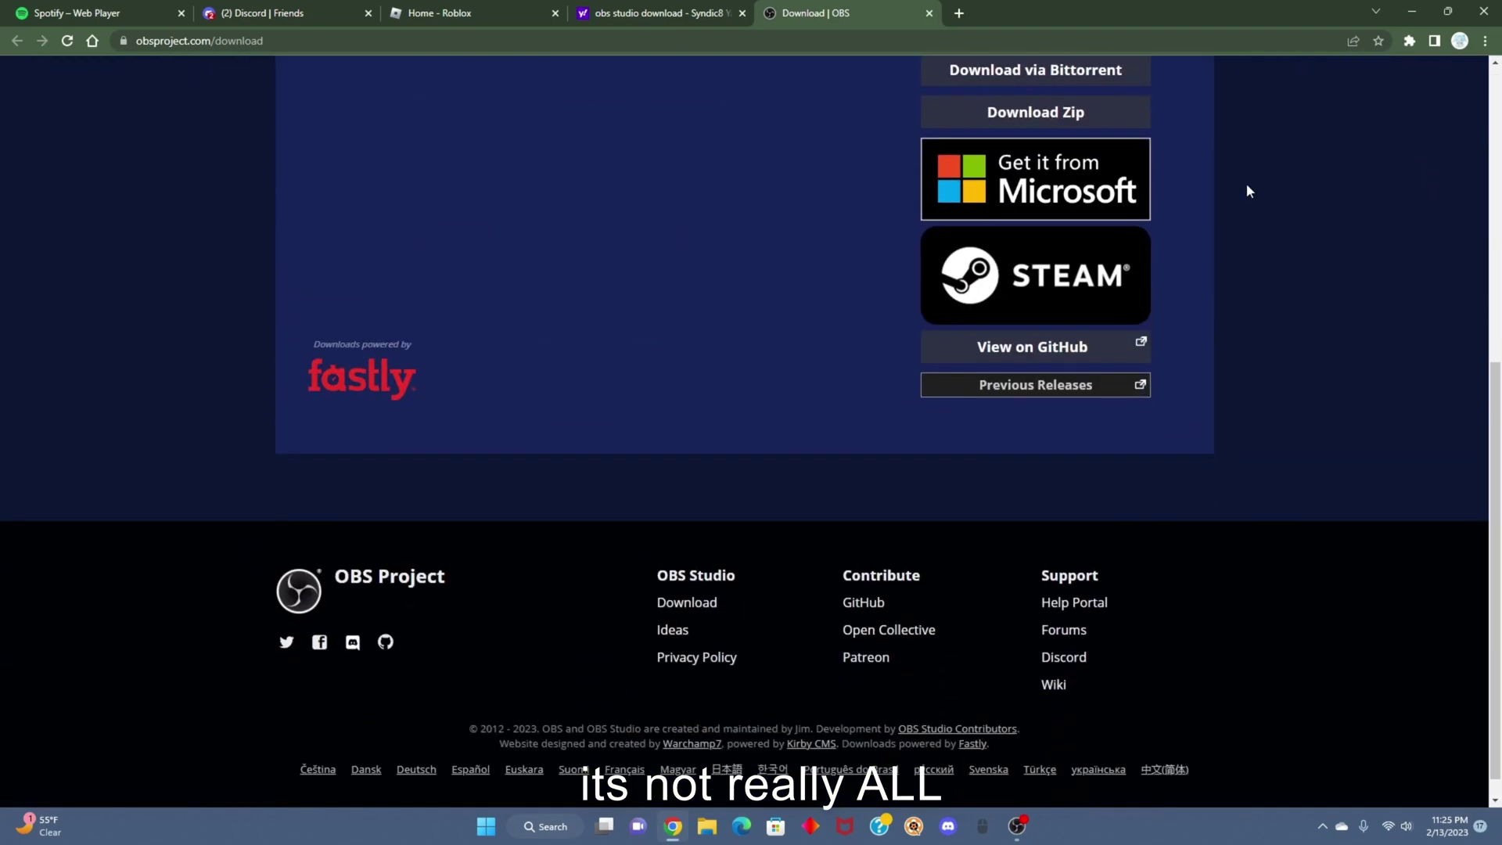
scroll(1267, 196, up, 2)
scroll(1264, 195, down, 2)
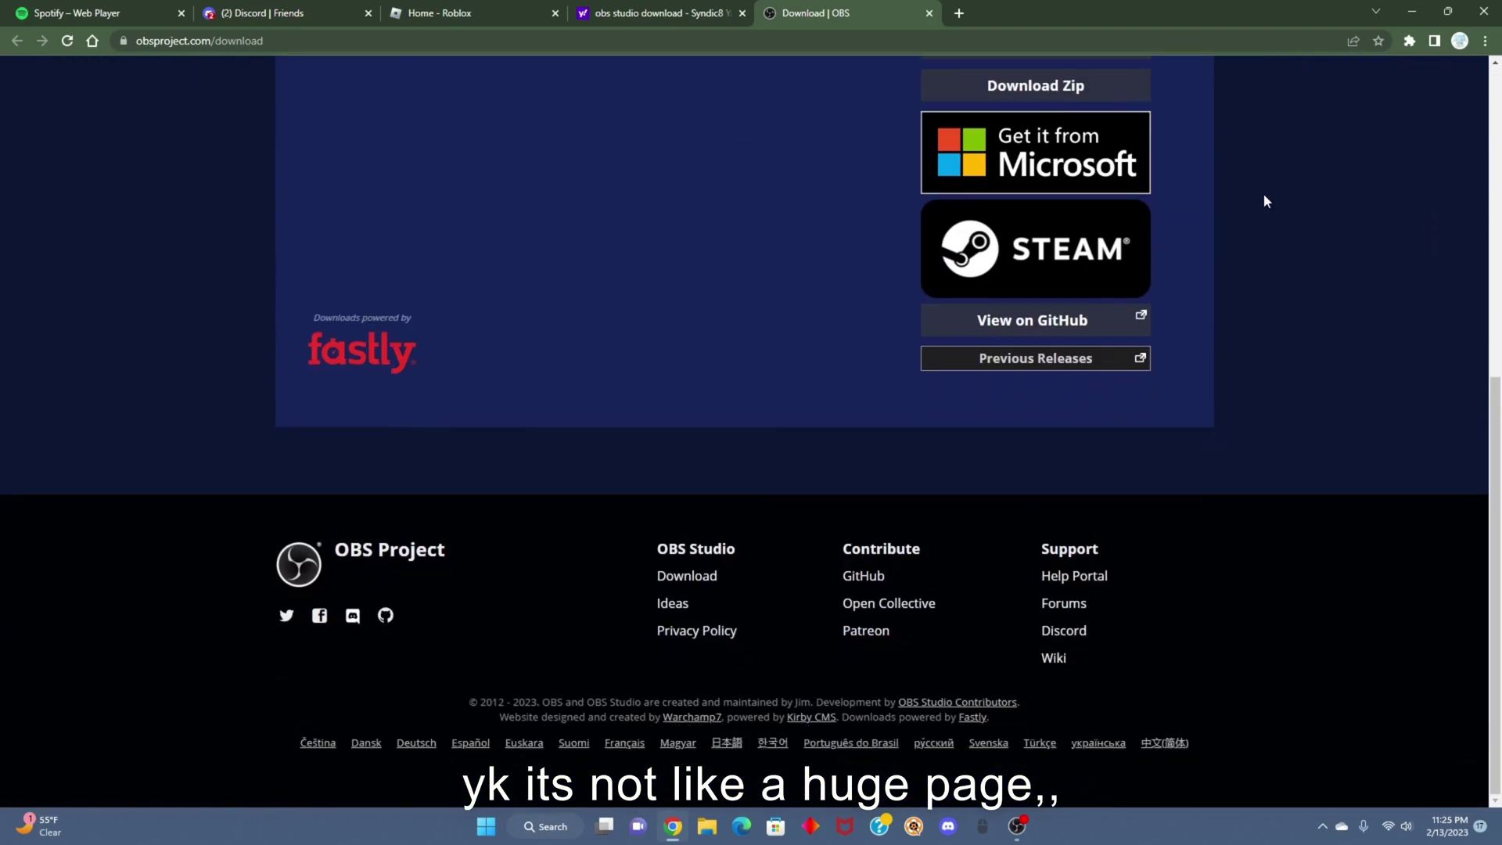
scroll(1264, 196, up, 7)
scroll(1138, 301, down, 1)
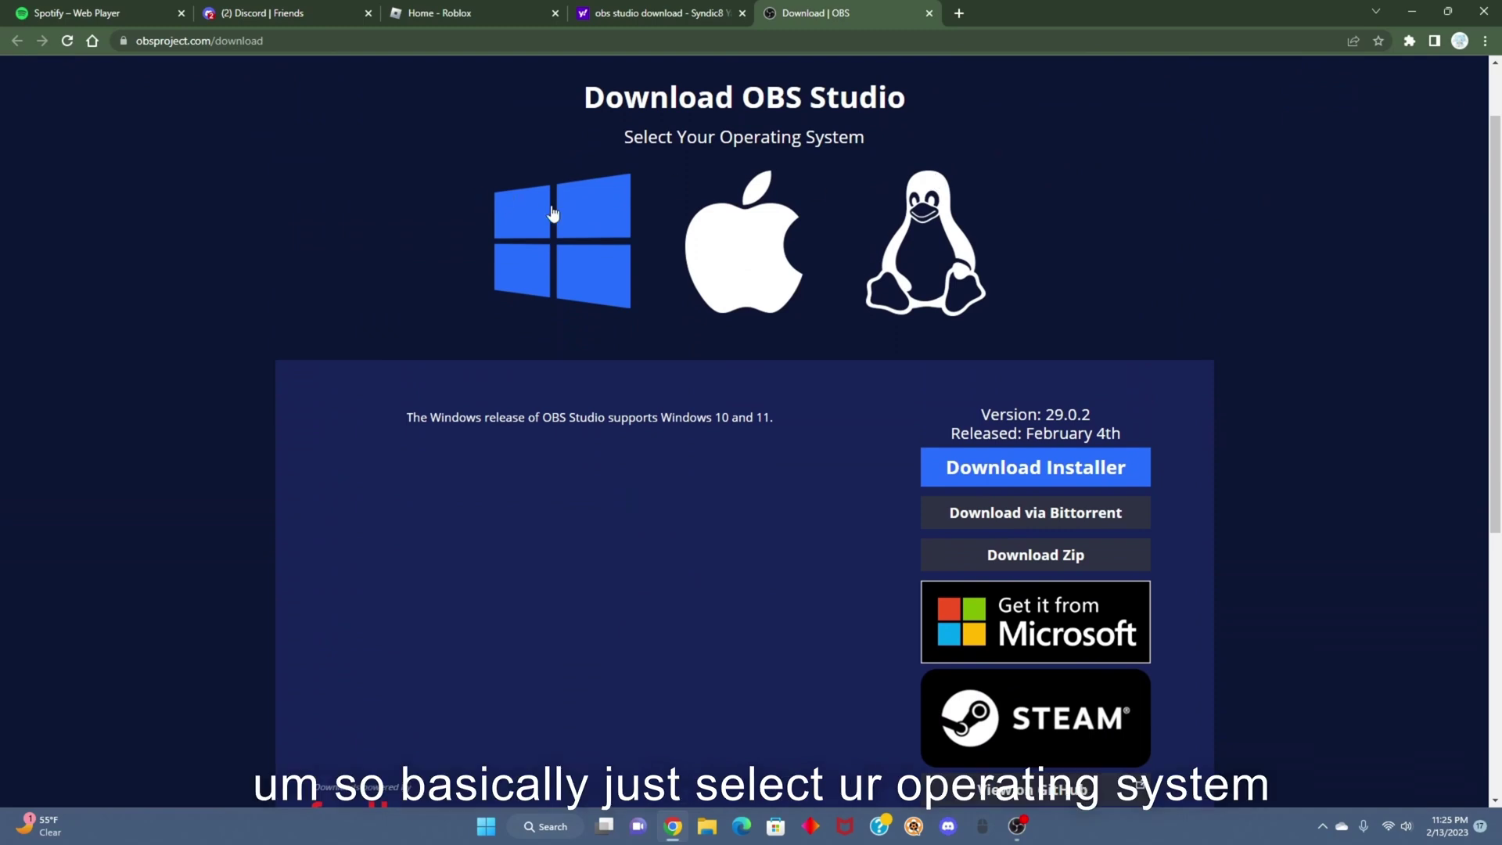
scroll(536, 252, up, 1)
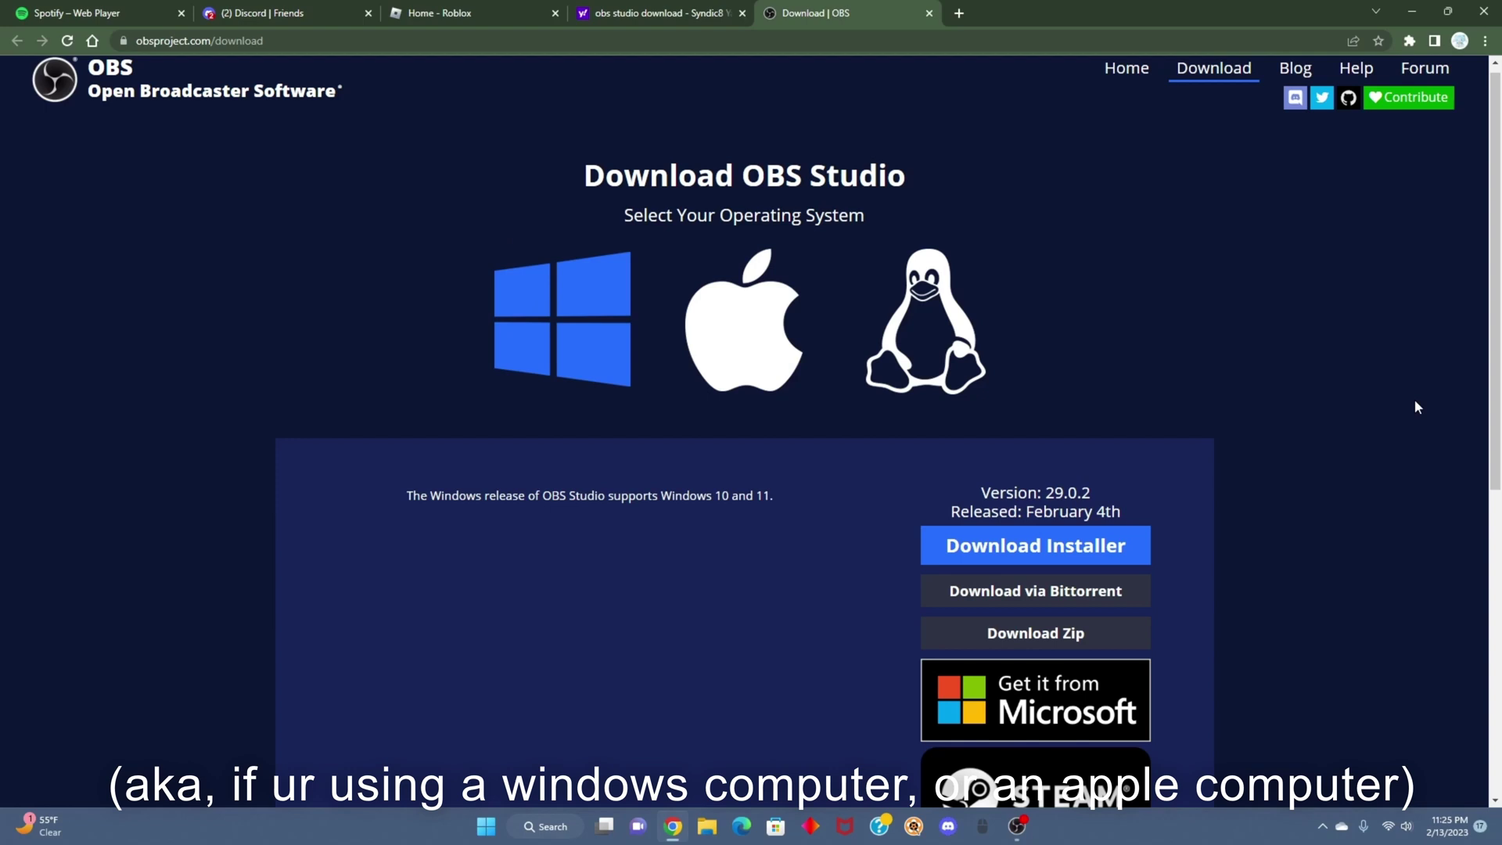
scroll(1392, 407, up, 1)
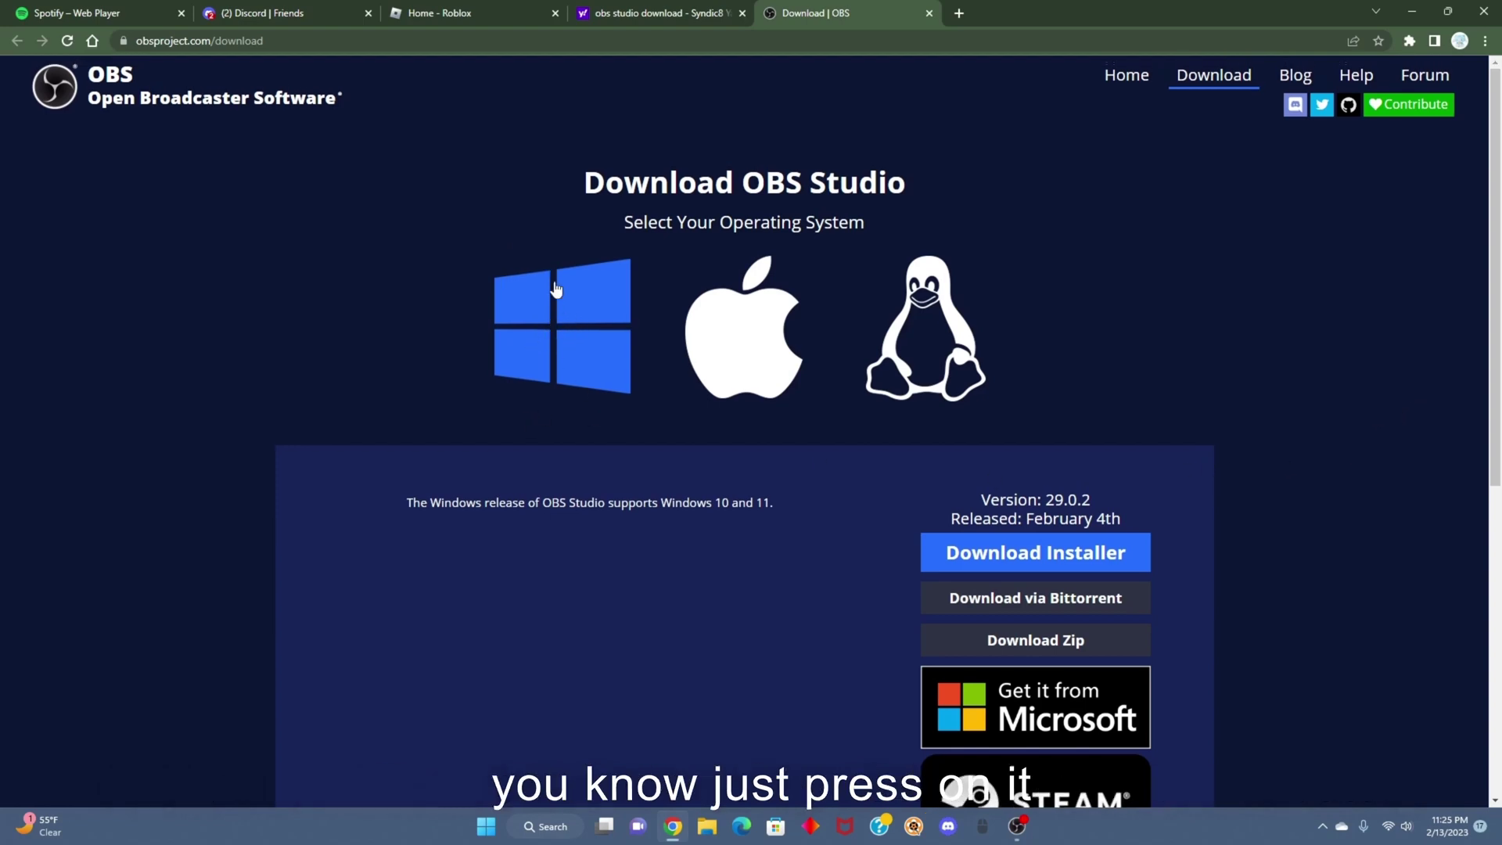
click(749, 313)
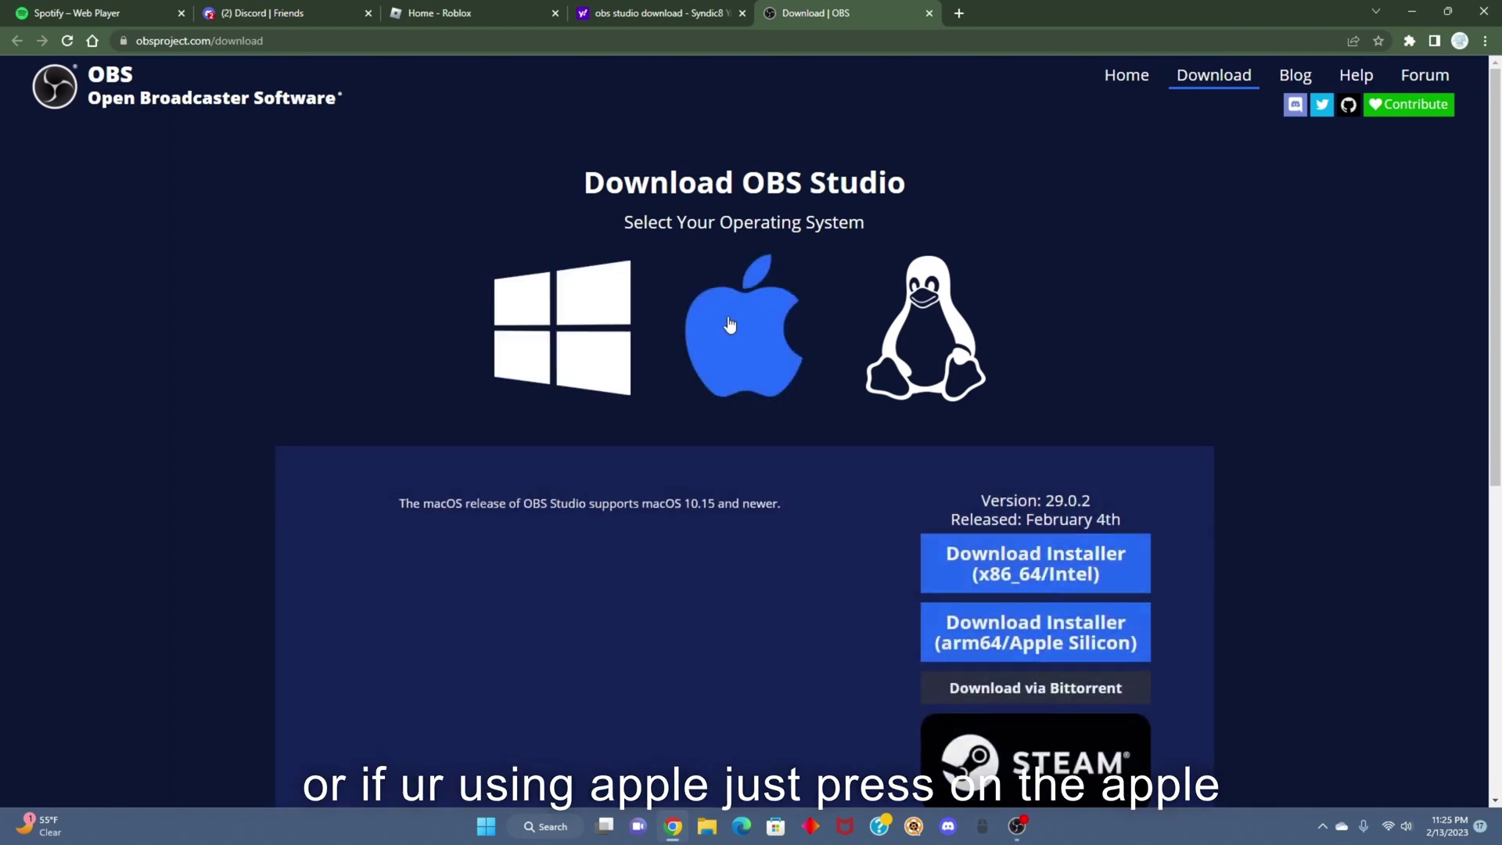
click(929, 356)
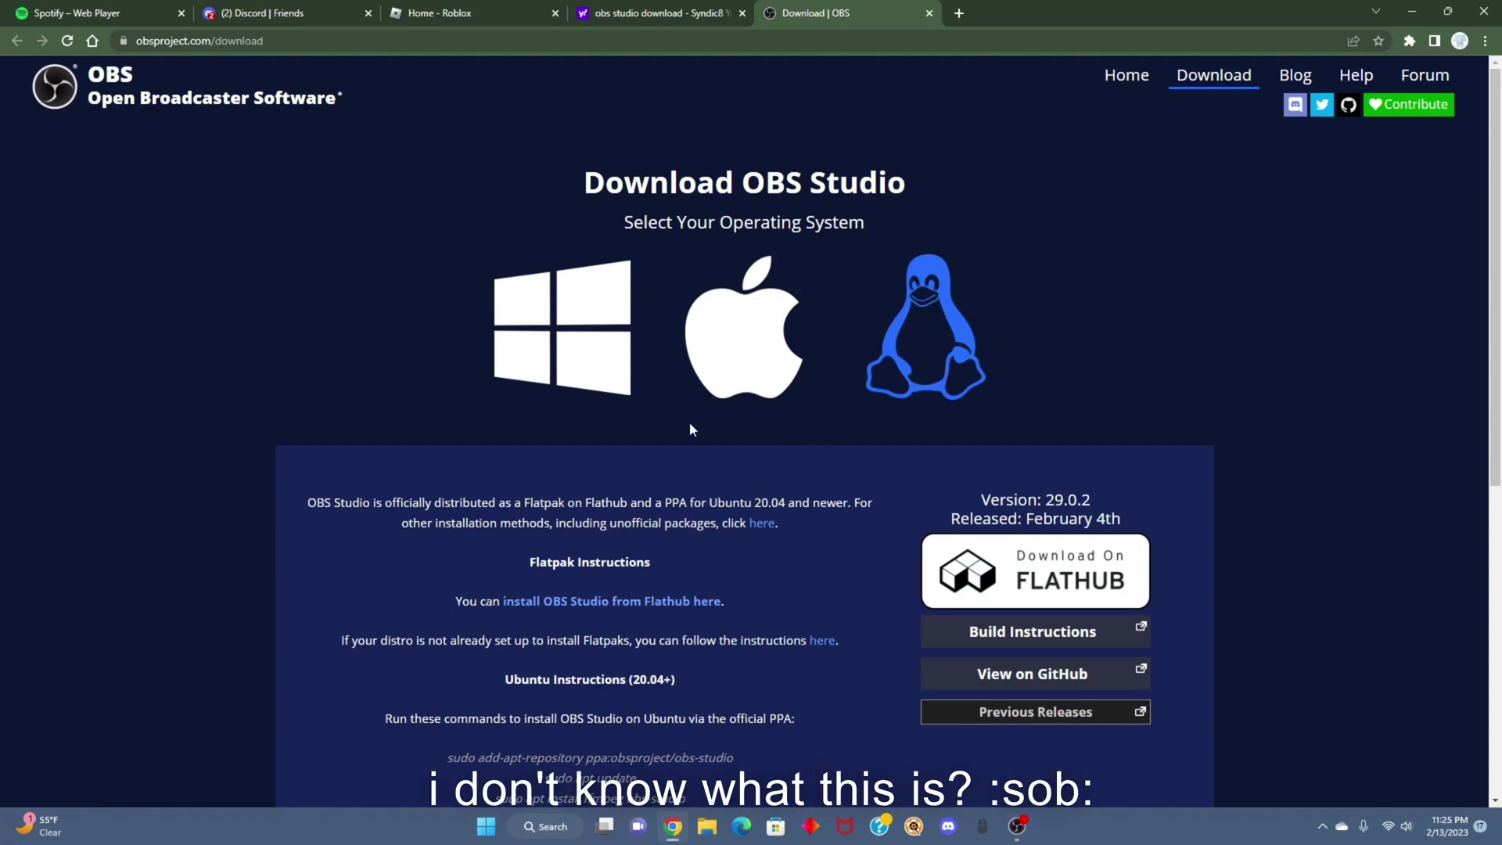
Step: Select Windows as the operating system and download the OBS Studio installer
click(597, 325)
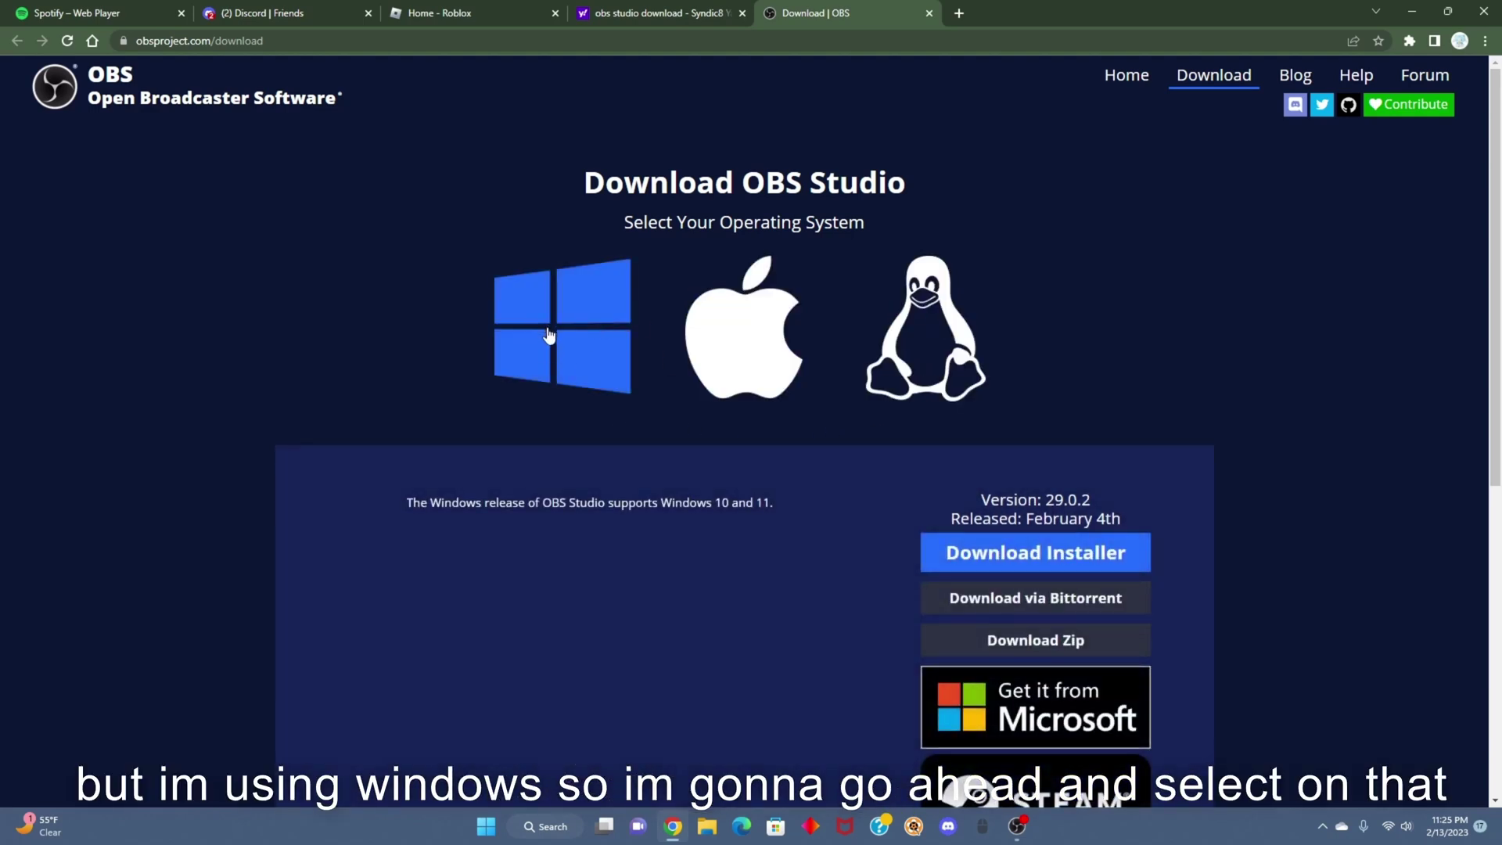
scroll(521, 376, down, 2)
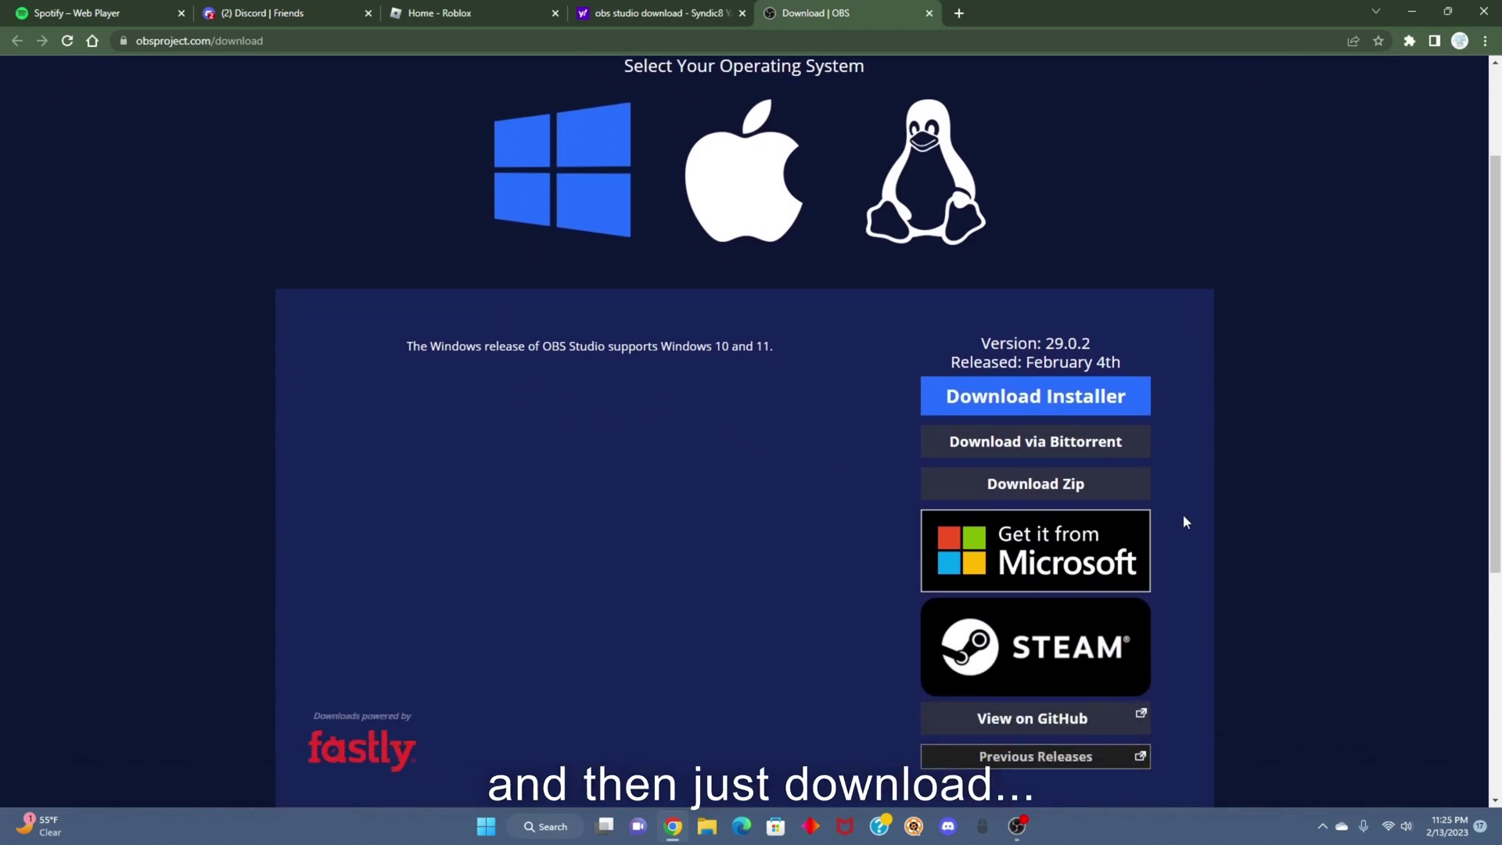
click(969, 383)
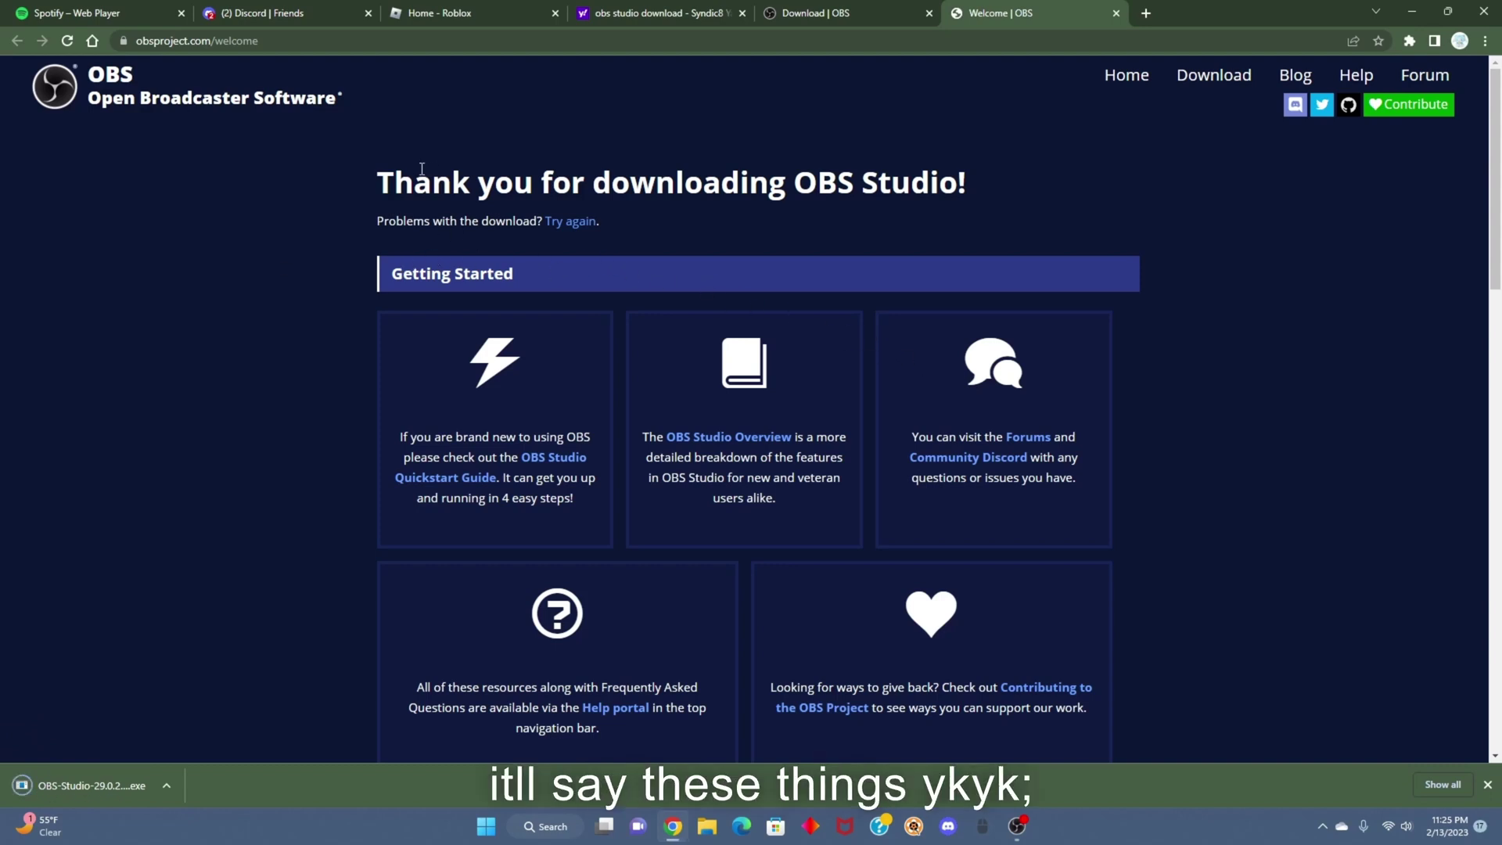
Step: Run the downloaded OBS Studio 29.0.2 installer and try to continue past its welcome page
drag(416, 180, 944, 210)
click(413, 299)
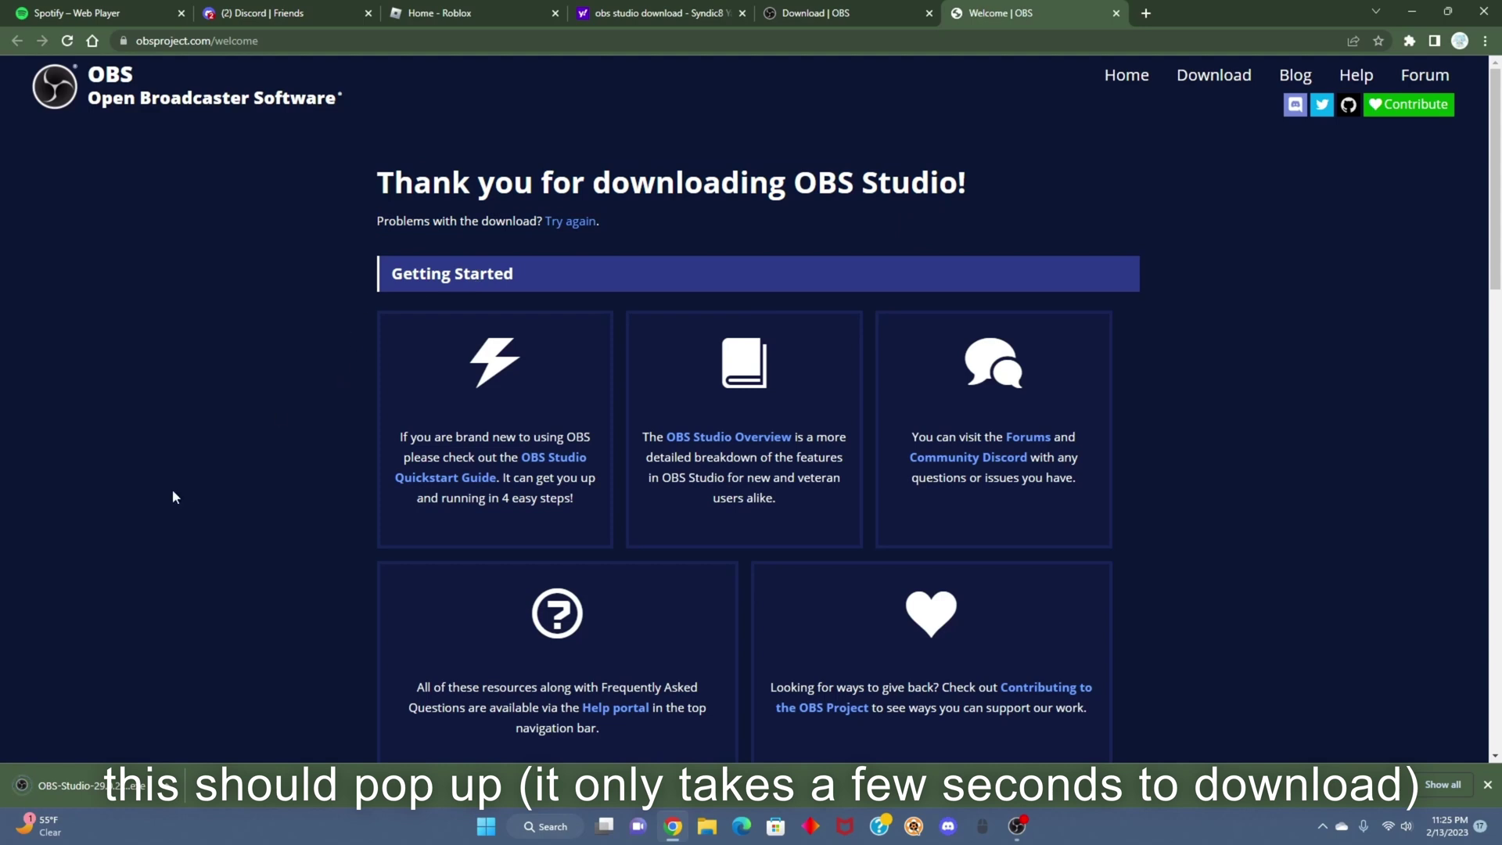
click(170, 784)
click(203, 683)
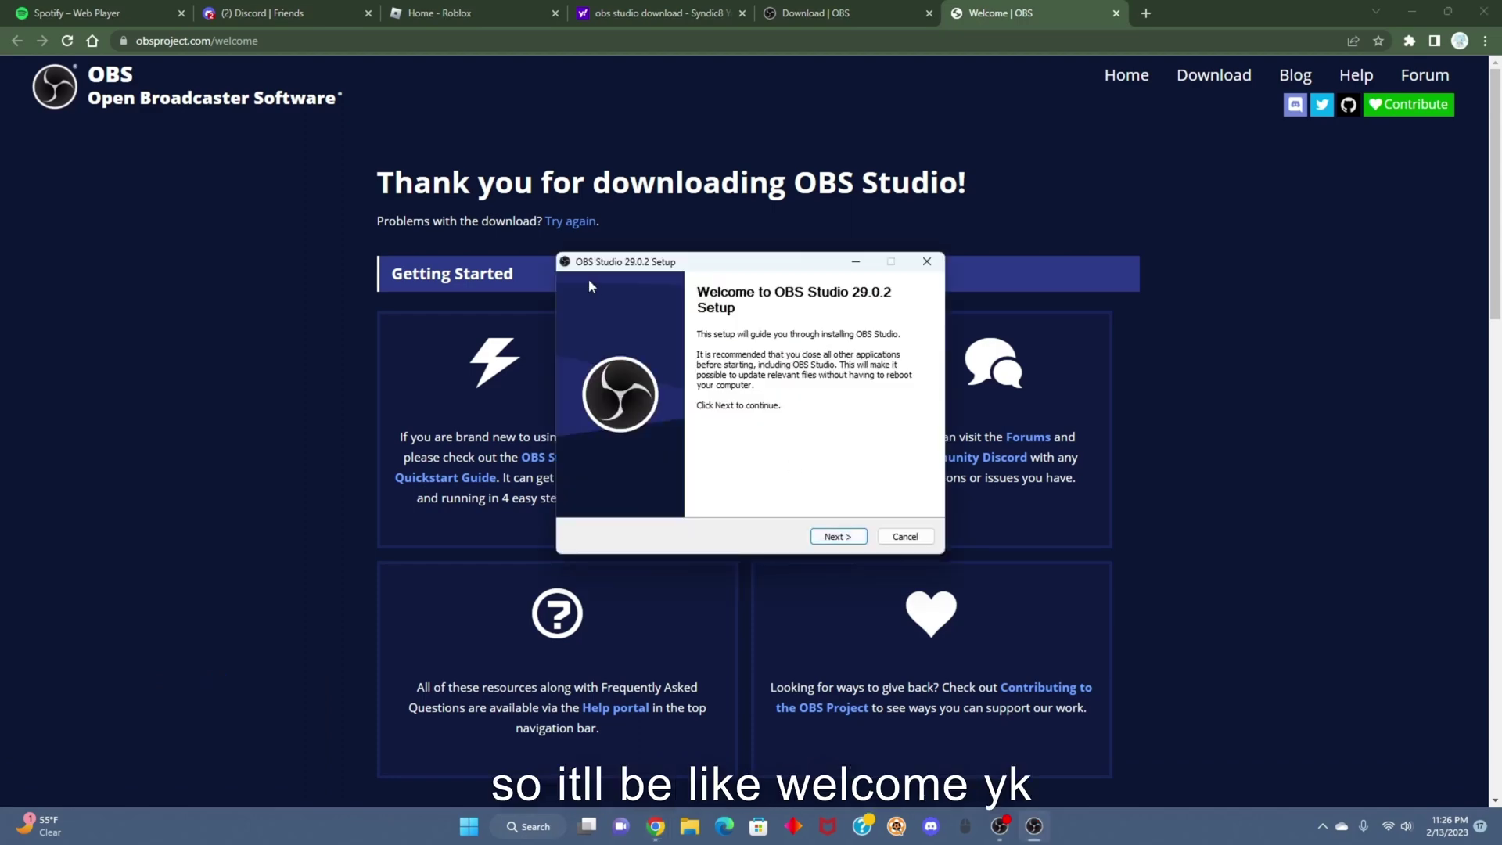
click(836, 540)
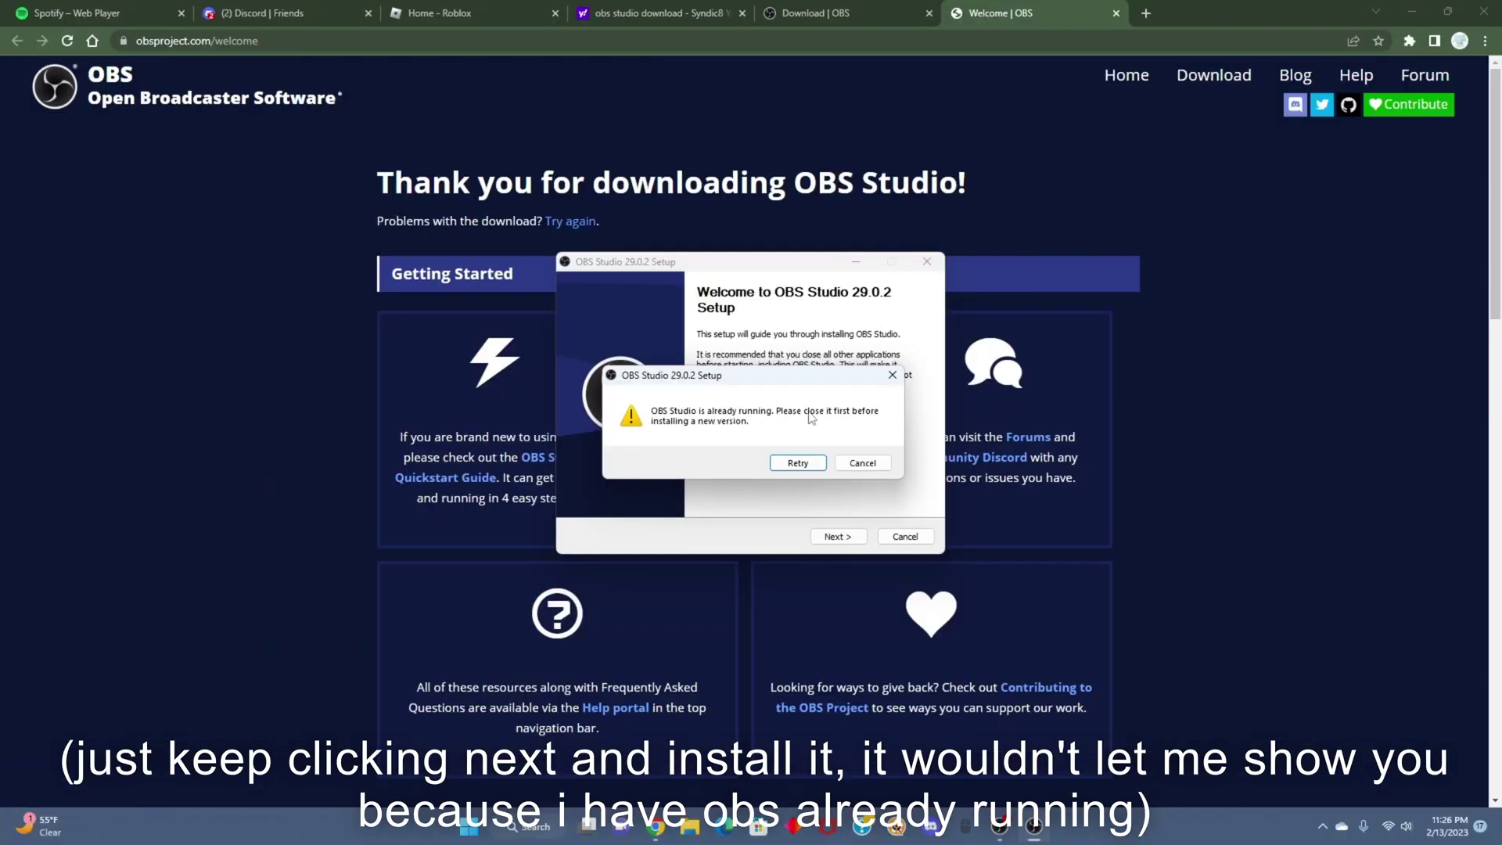
click(862, 463)
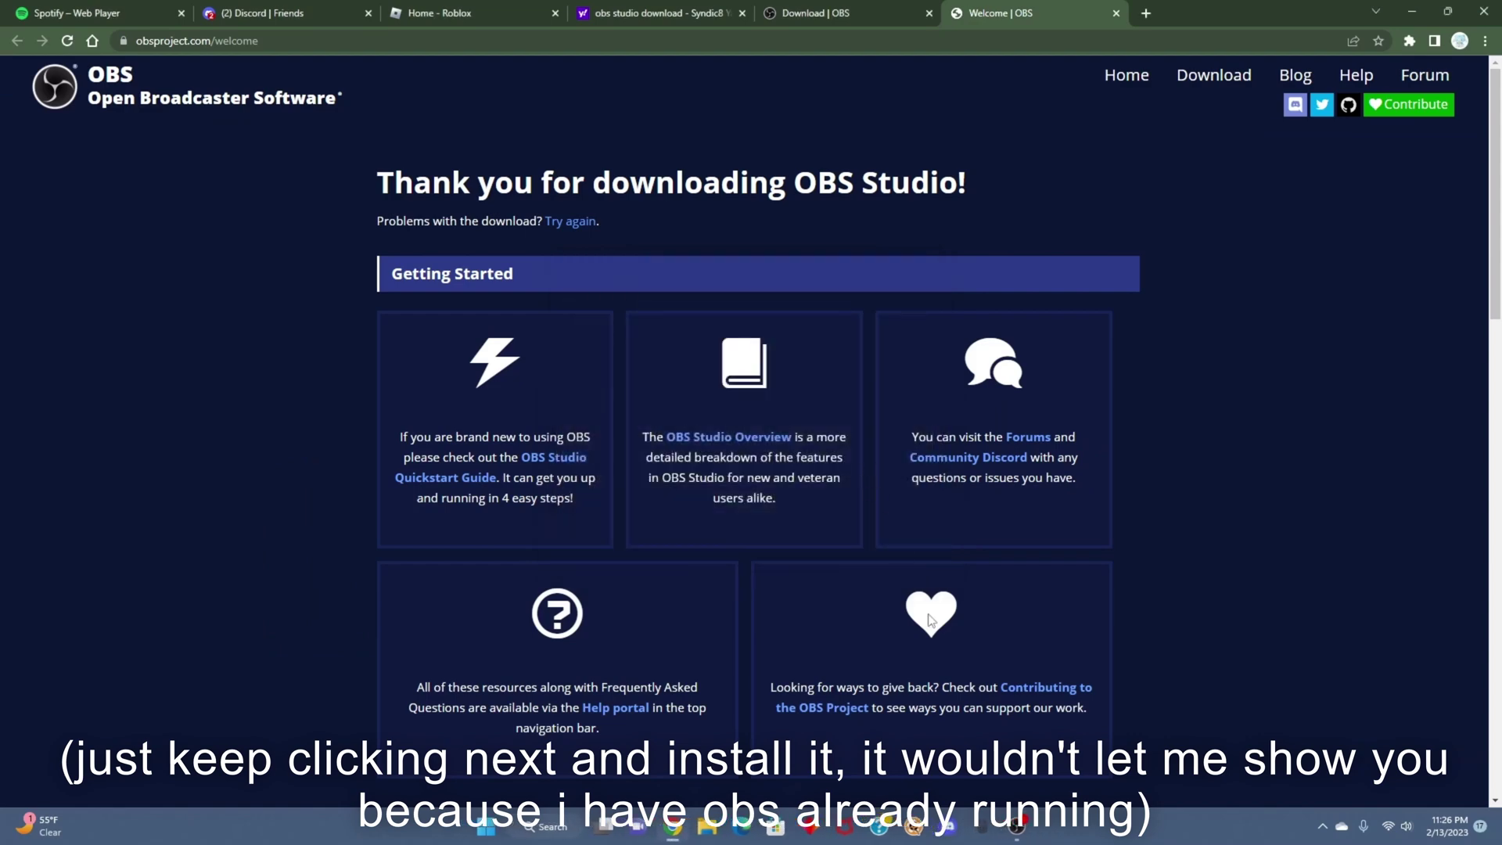
Step: Switch to the OBS Studio window and look at its Sources list
click(1015, 827)
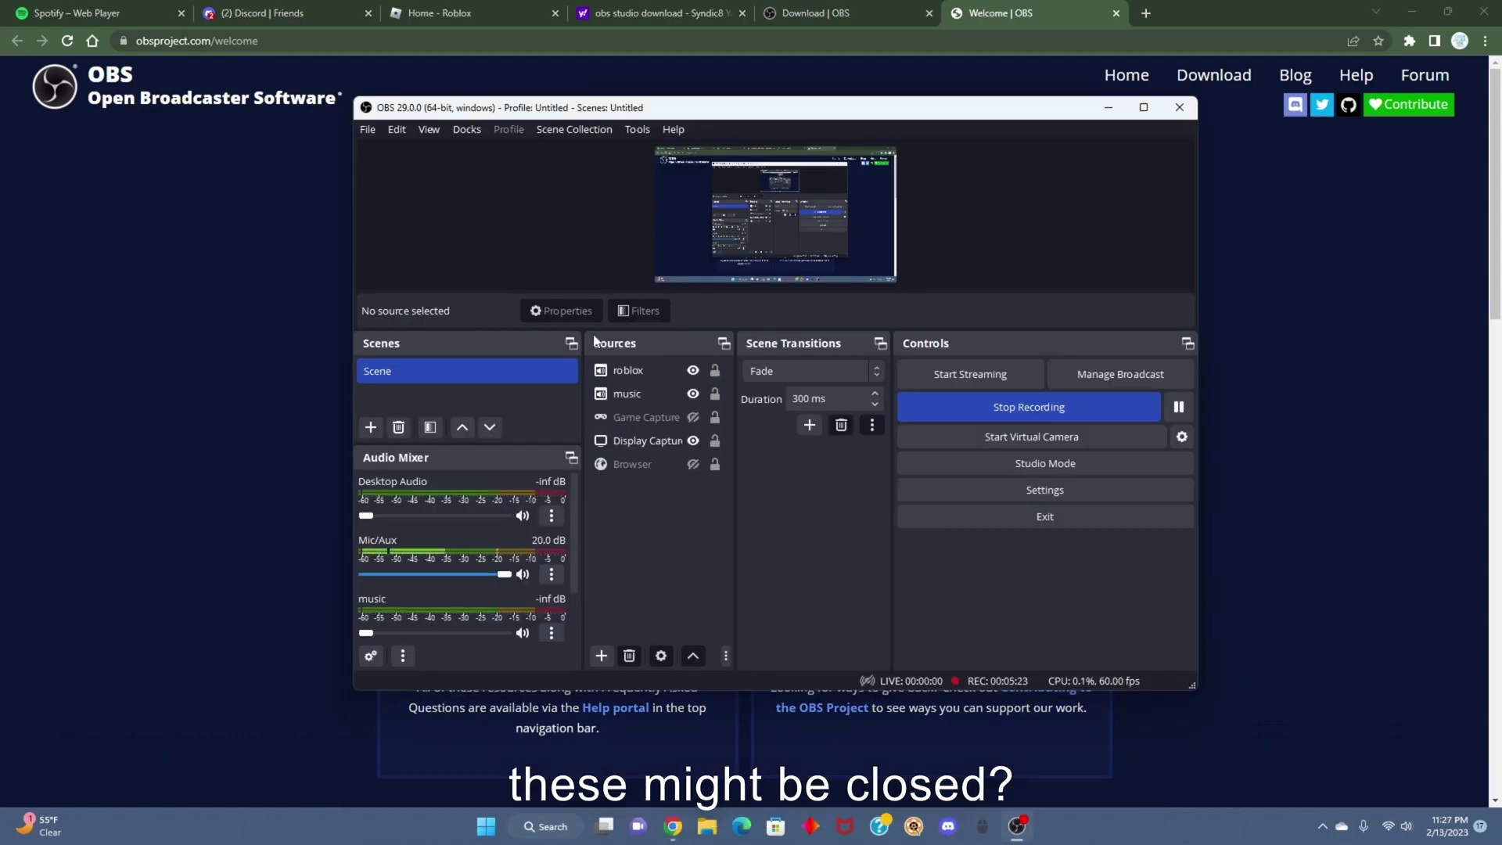
drag(694, 343, 669, 376)
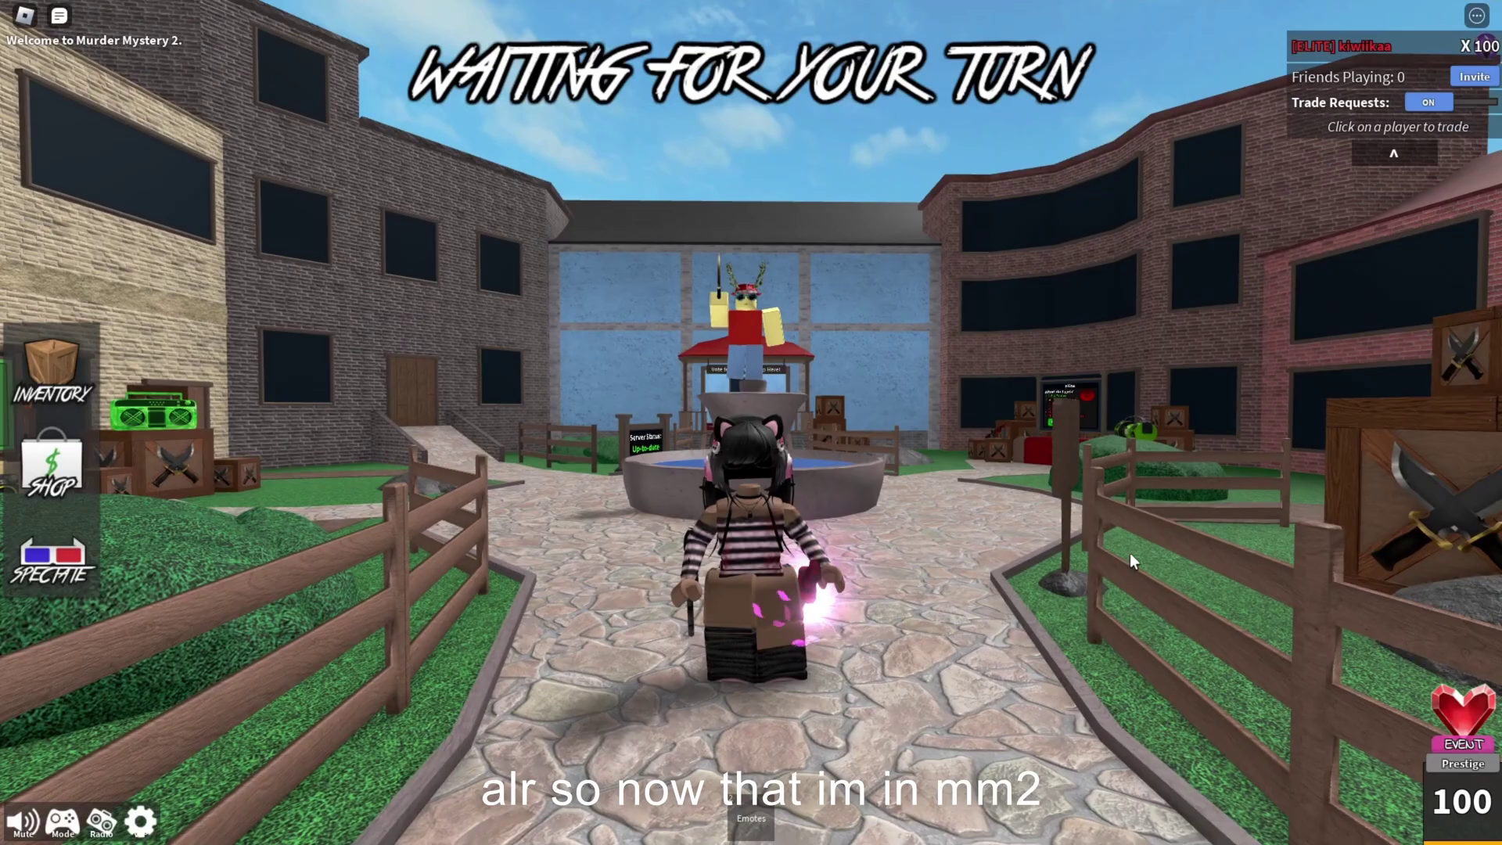
key(d)
key(w)
key(s)
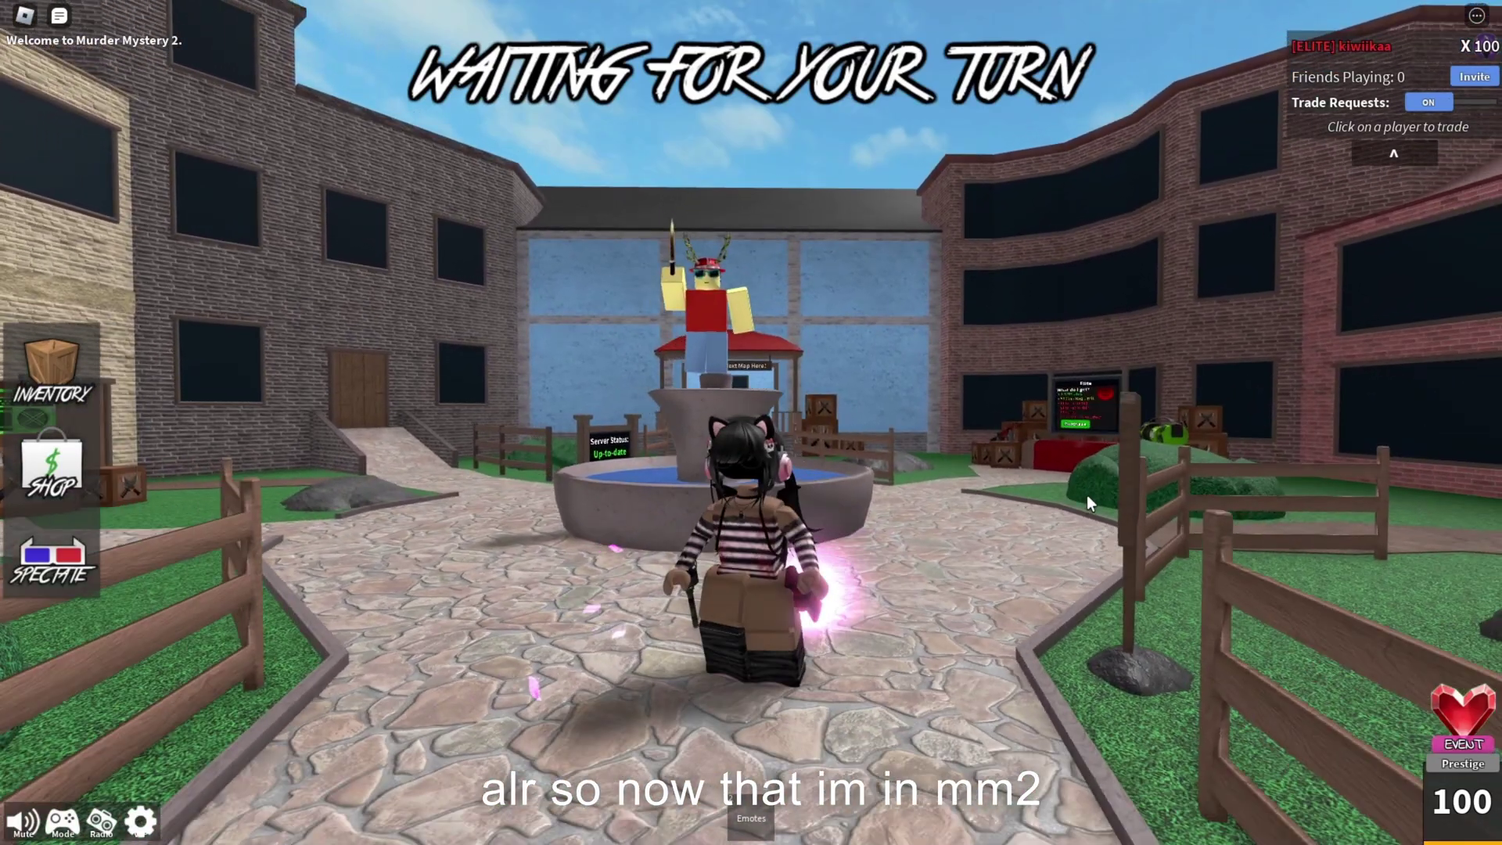
Step: Switch from full-screen Roblox to OBS Studio and set the Desktop Audio volume to 0.0 dB
key(F11)
click(1000, 826)
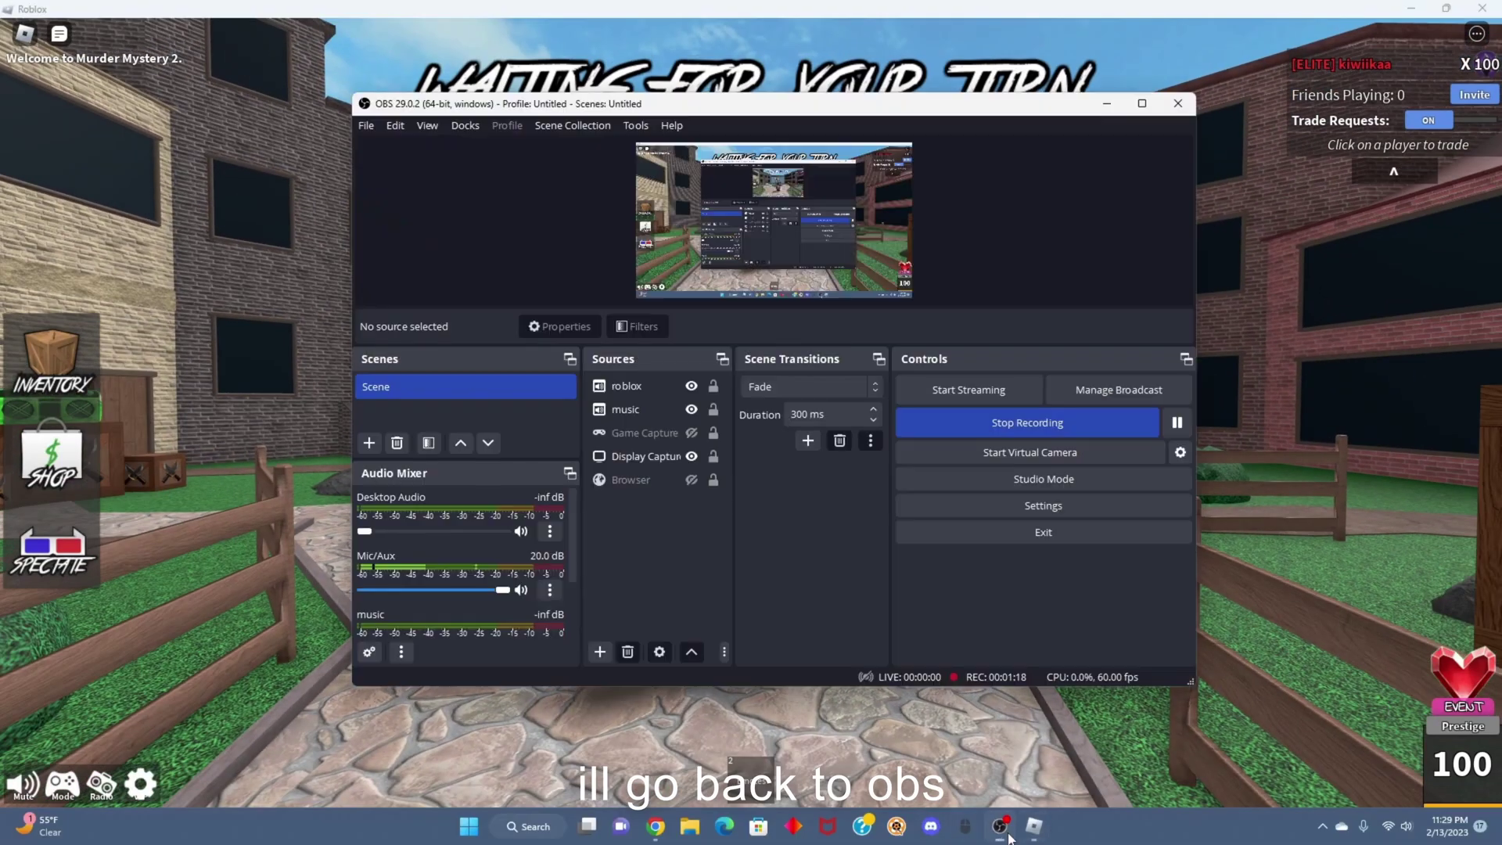
click(372, 534)
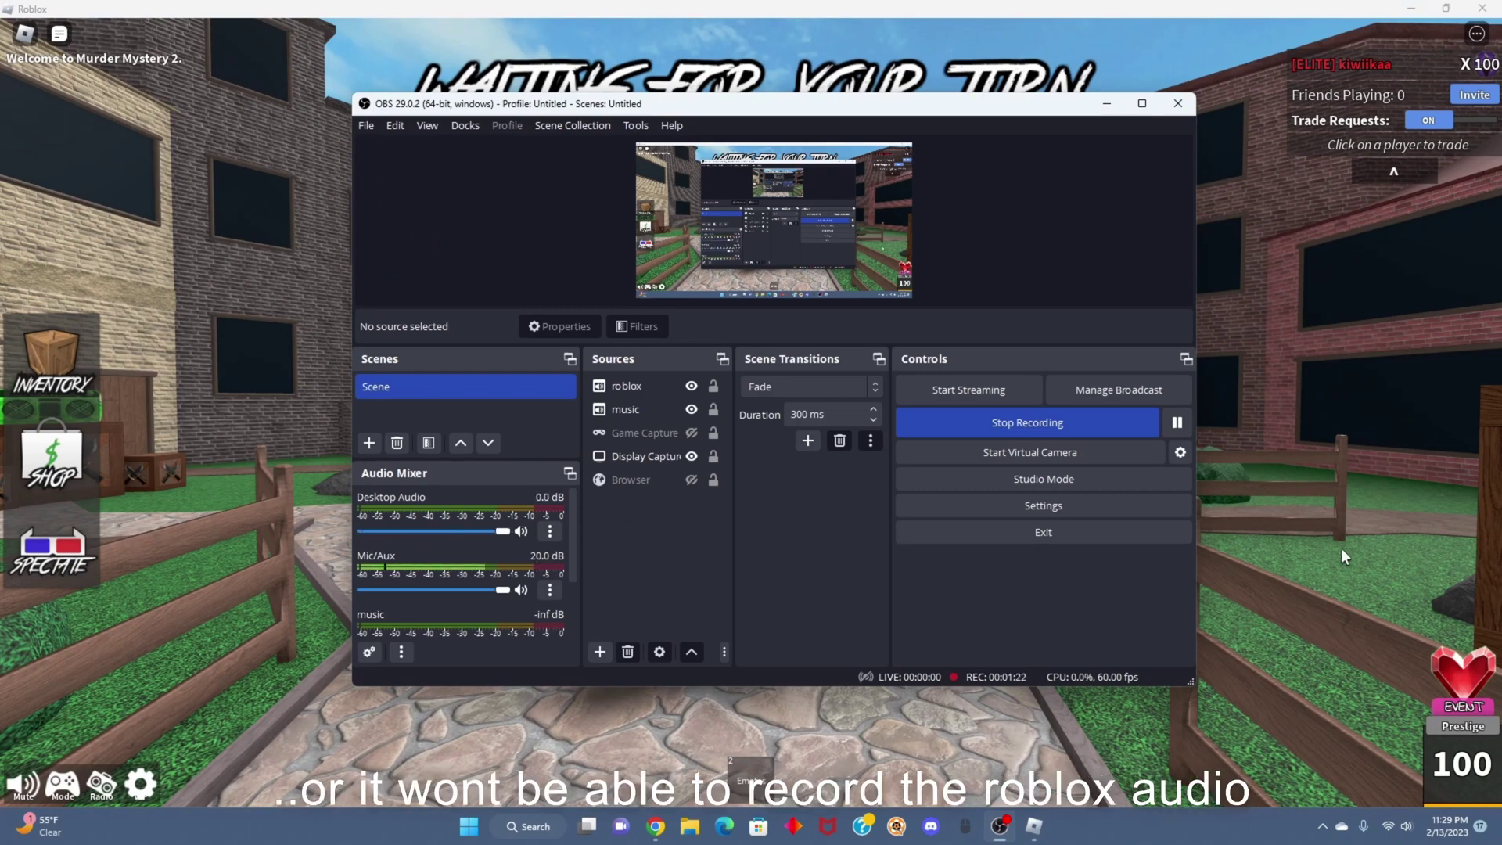
Step: Move the OBS Studio window aside, switch to Roblox and walk the character around the Murder Mystery 2 lobby
drag(808, 107, 987, 99)
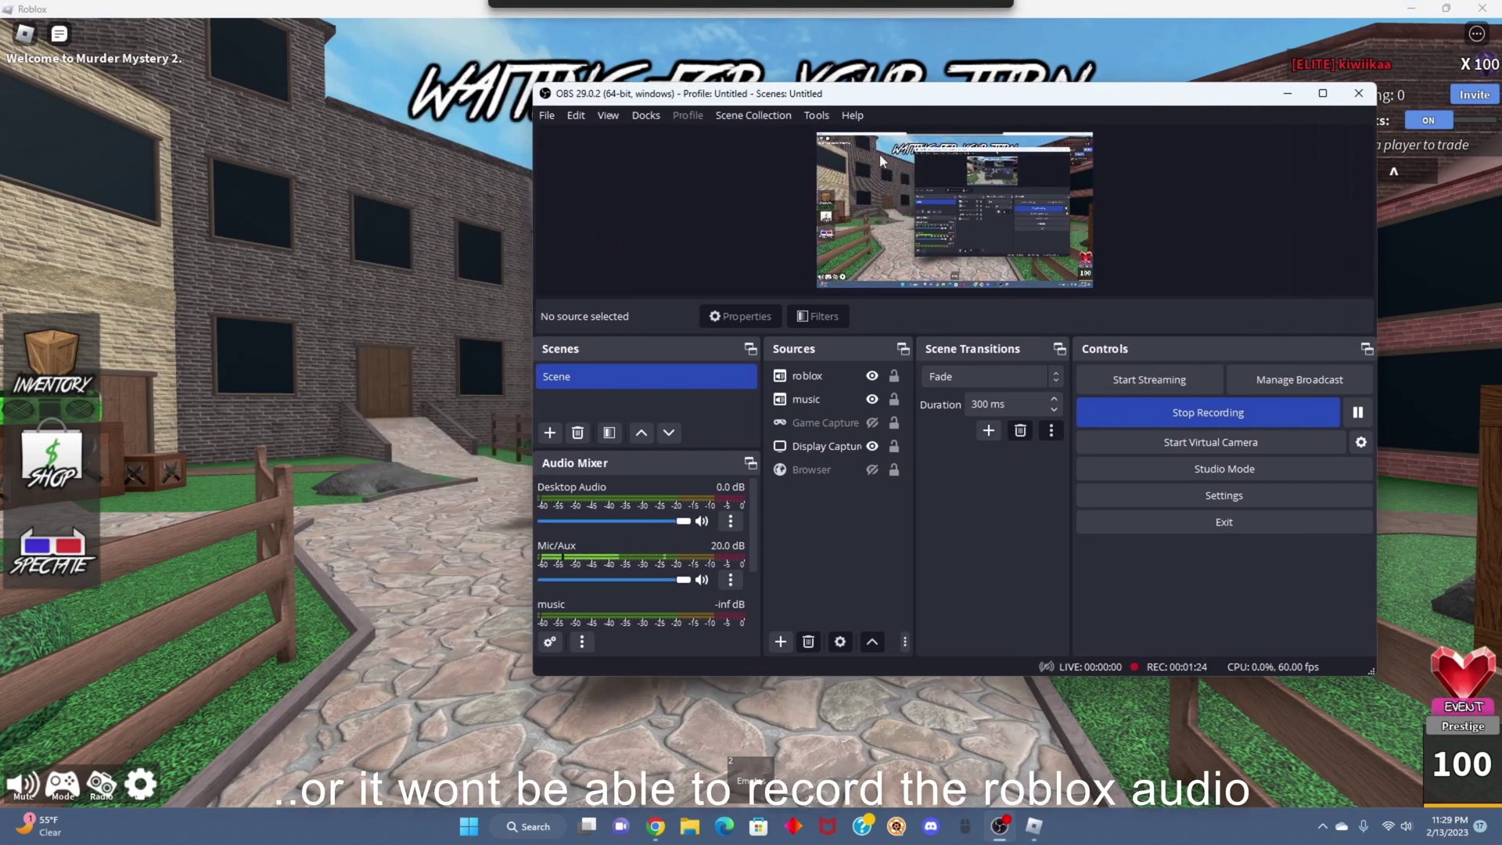
click(371, 316)
key(w)
key(s)
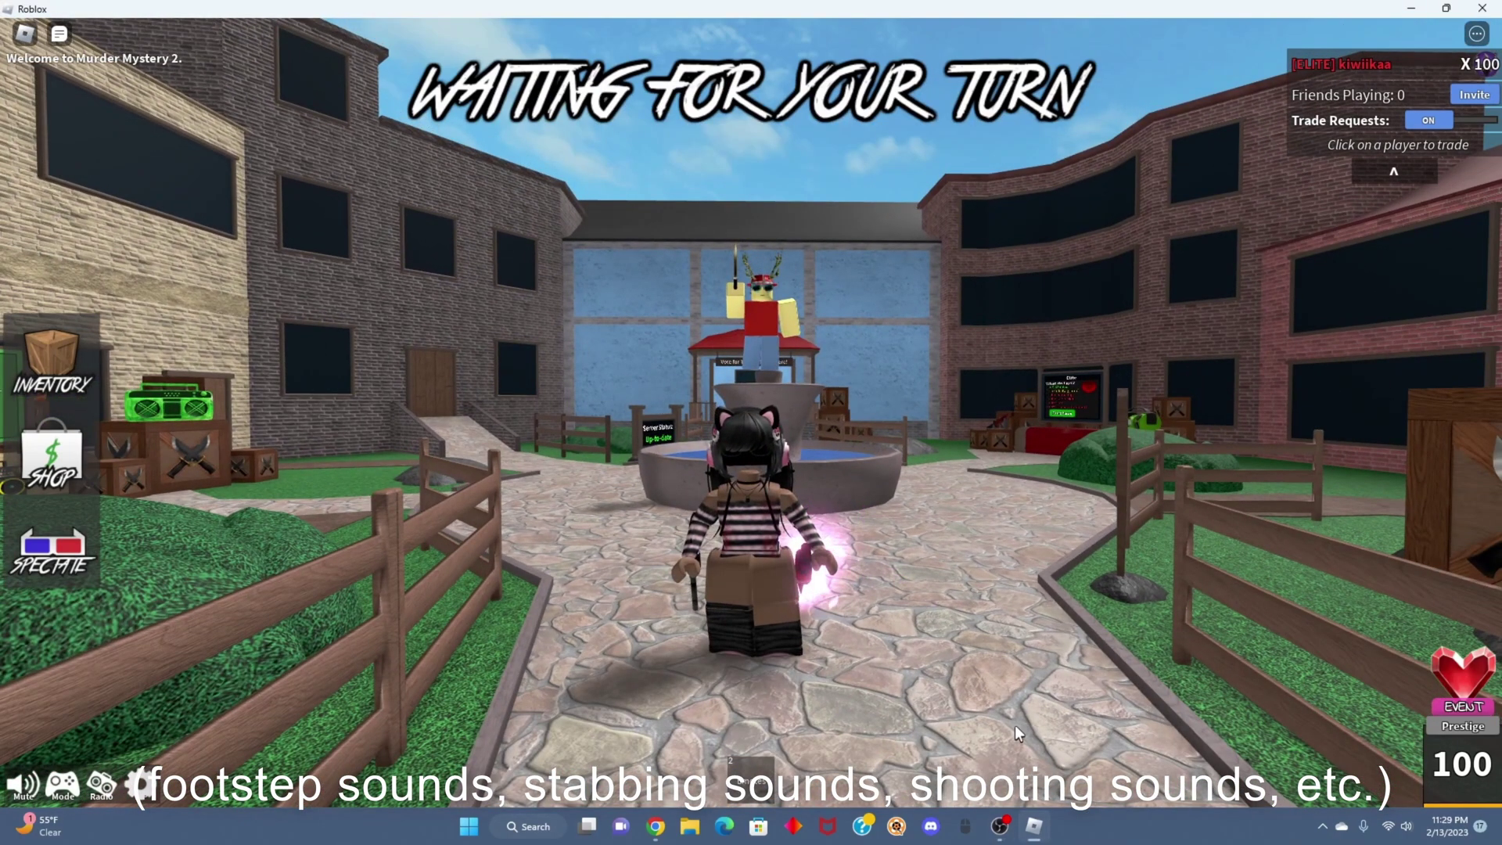
key(a)
key(d)
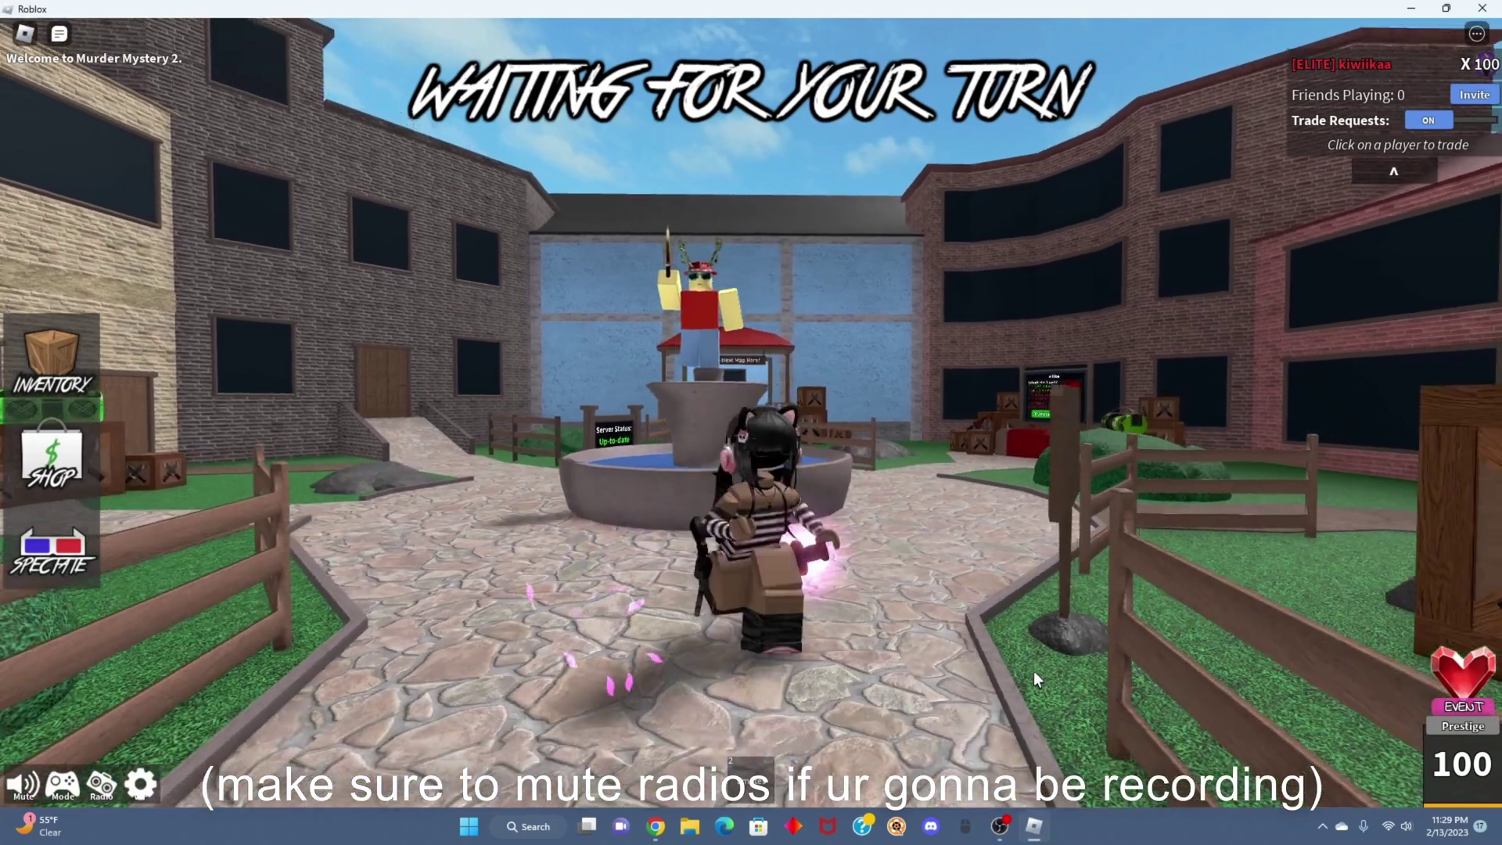
key(w)
key(a)
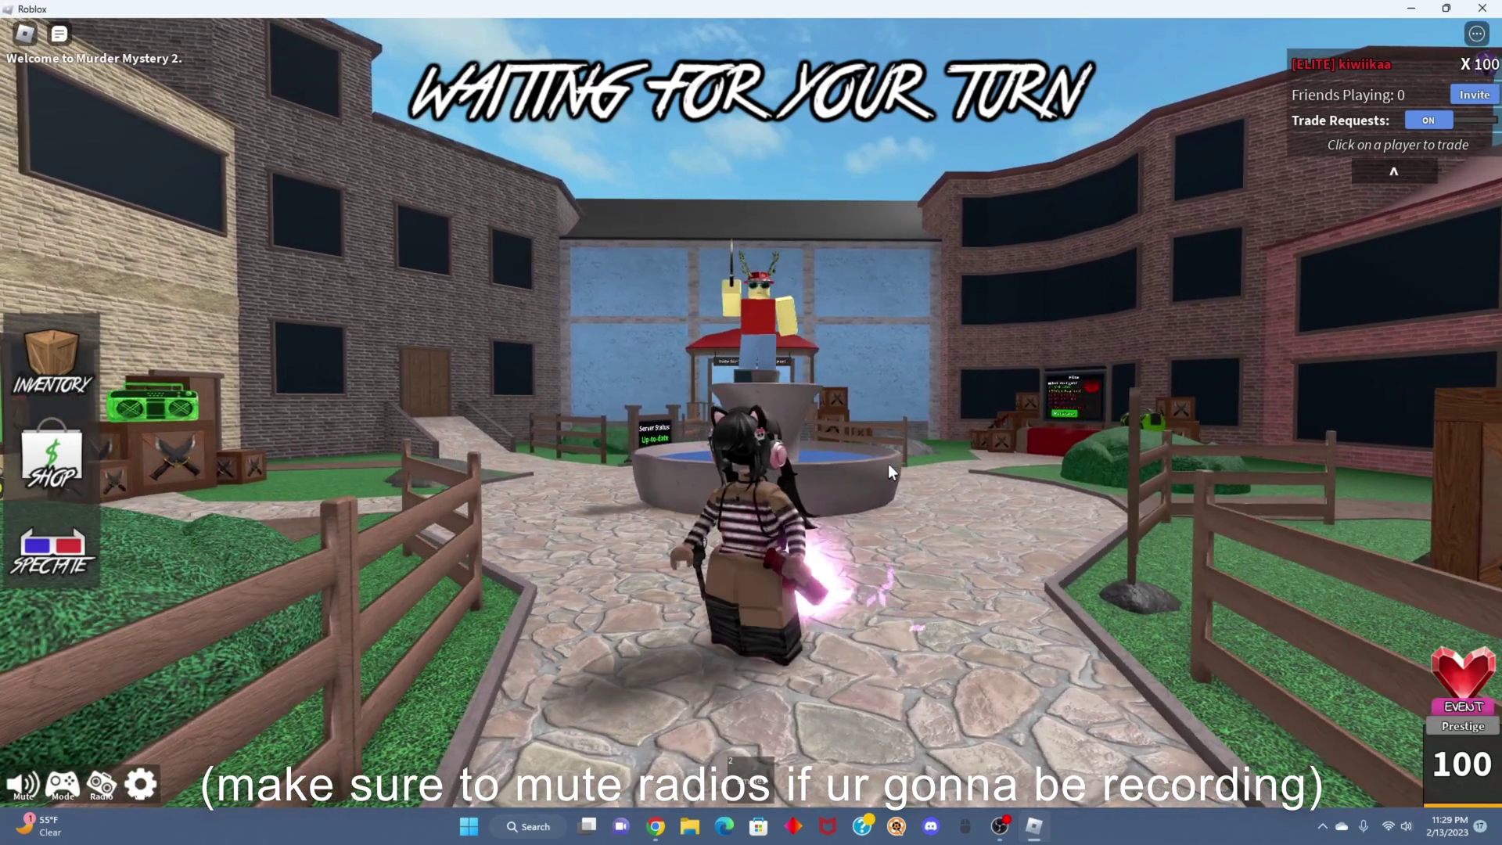
key(a)
key(w)
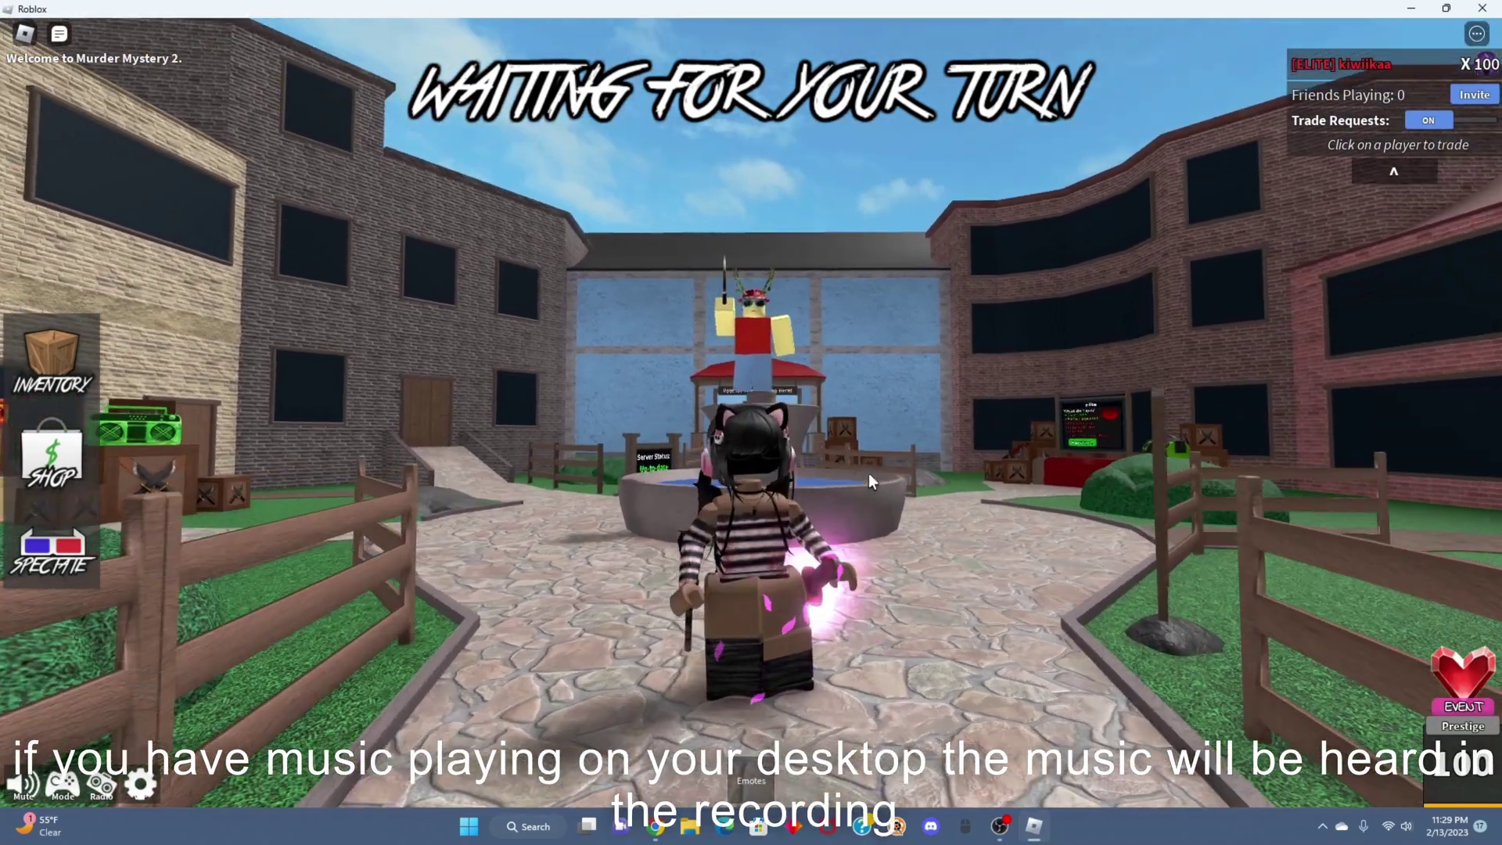
key(s)
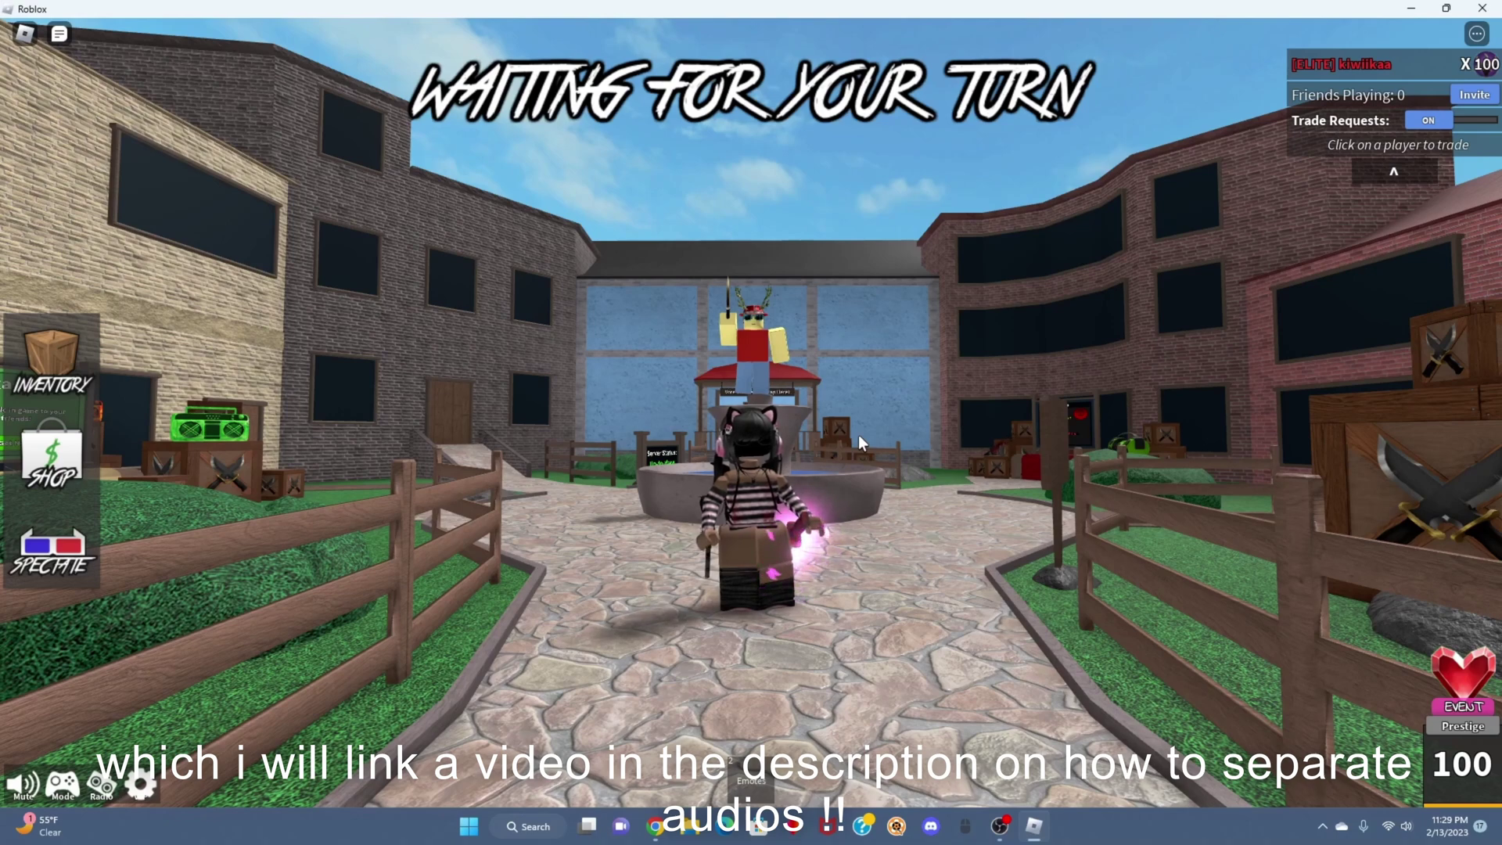
key(w)
key(d)
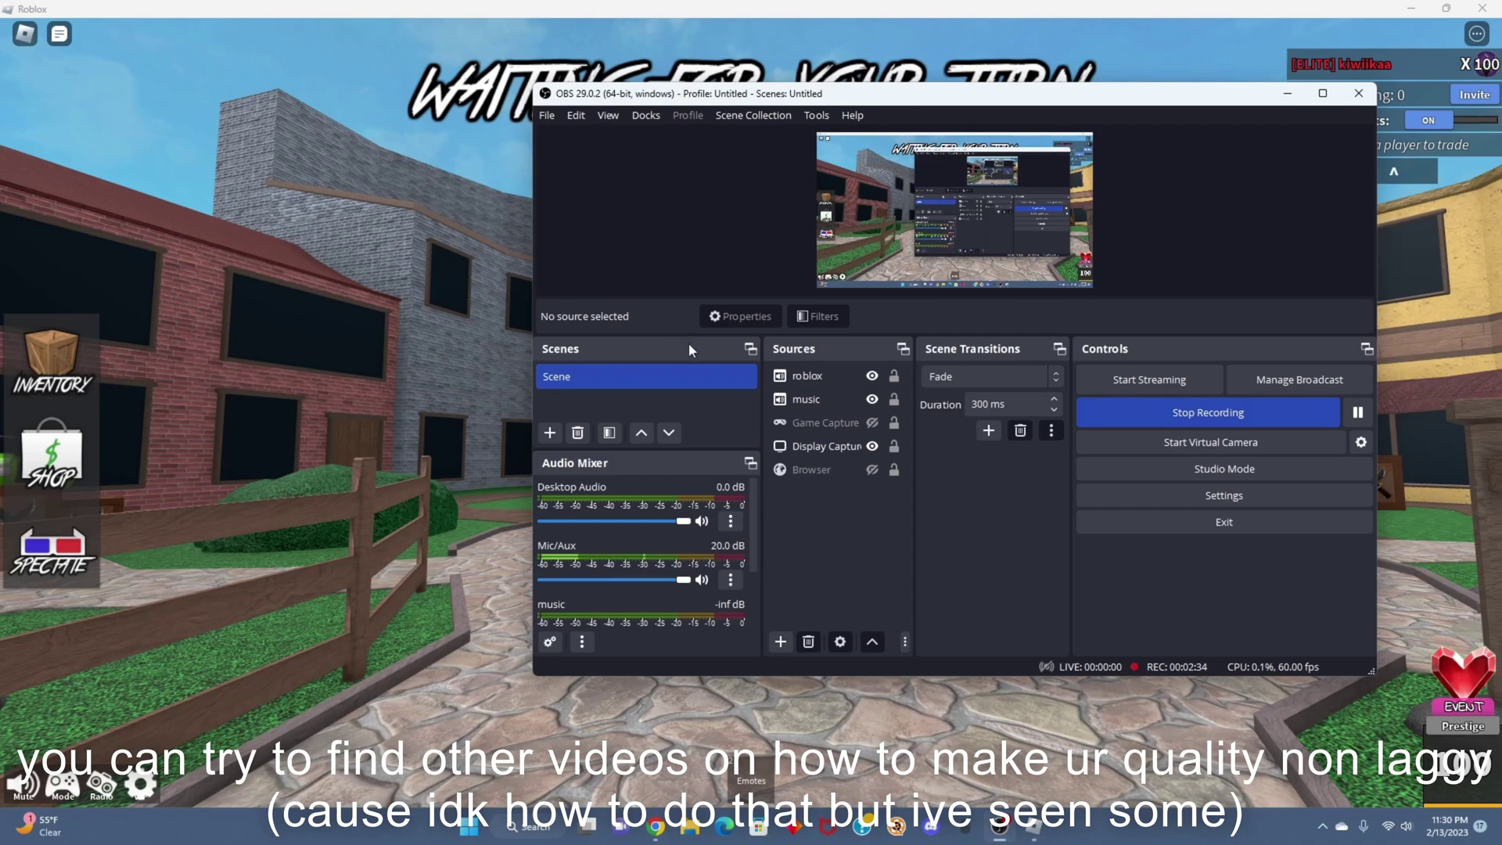
Step: Open the OBS Studio settings, try the Acri theme and switch back to Yami (Default)
click(861, 399)
click(1214, 499)
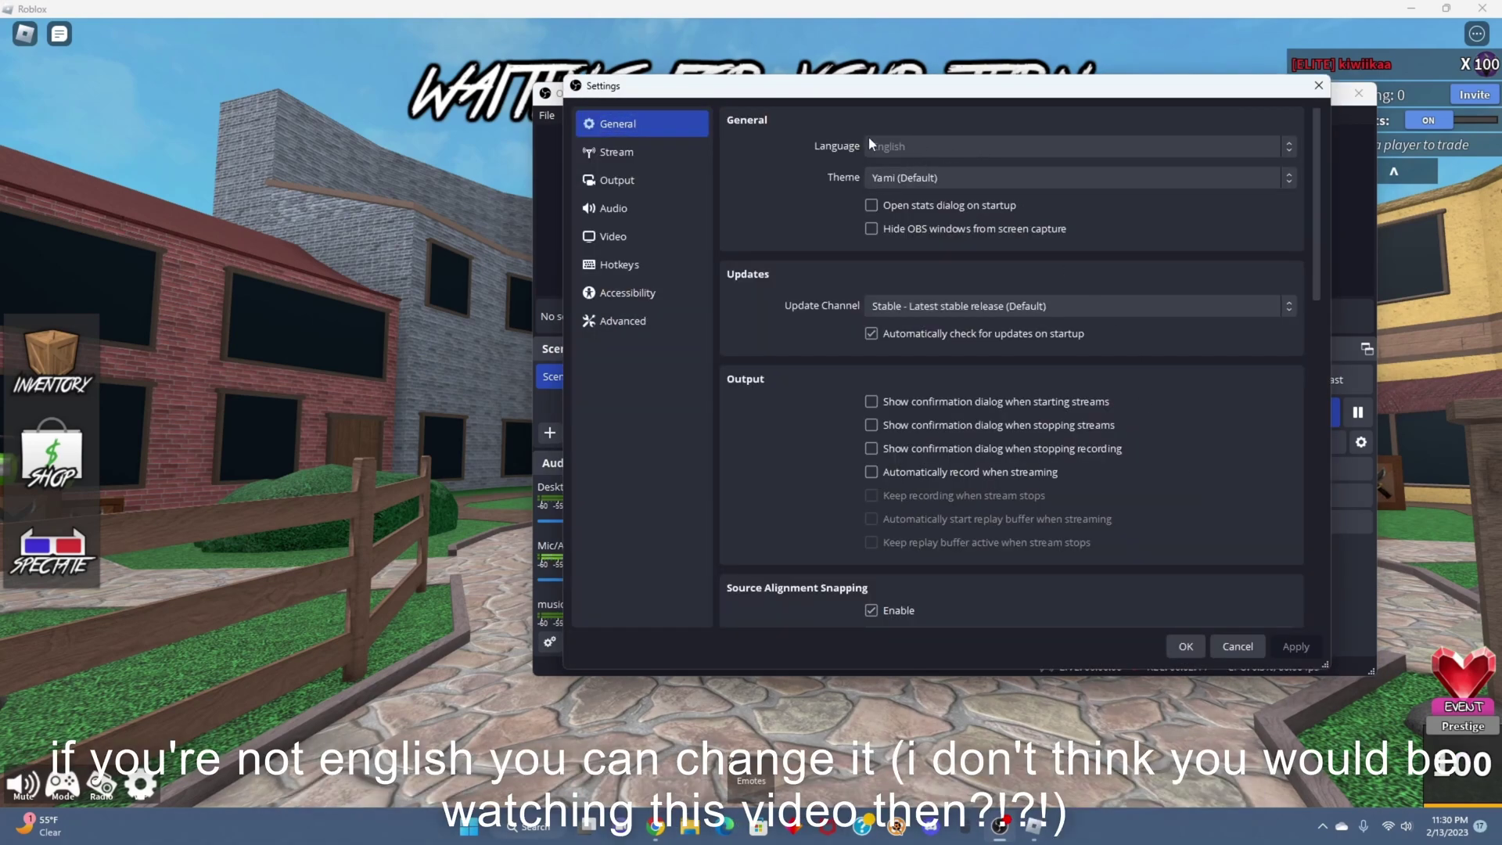
click(946, 178)
click(929, 201)
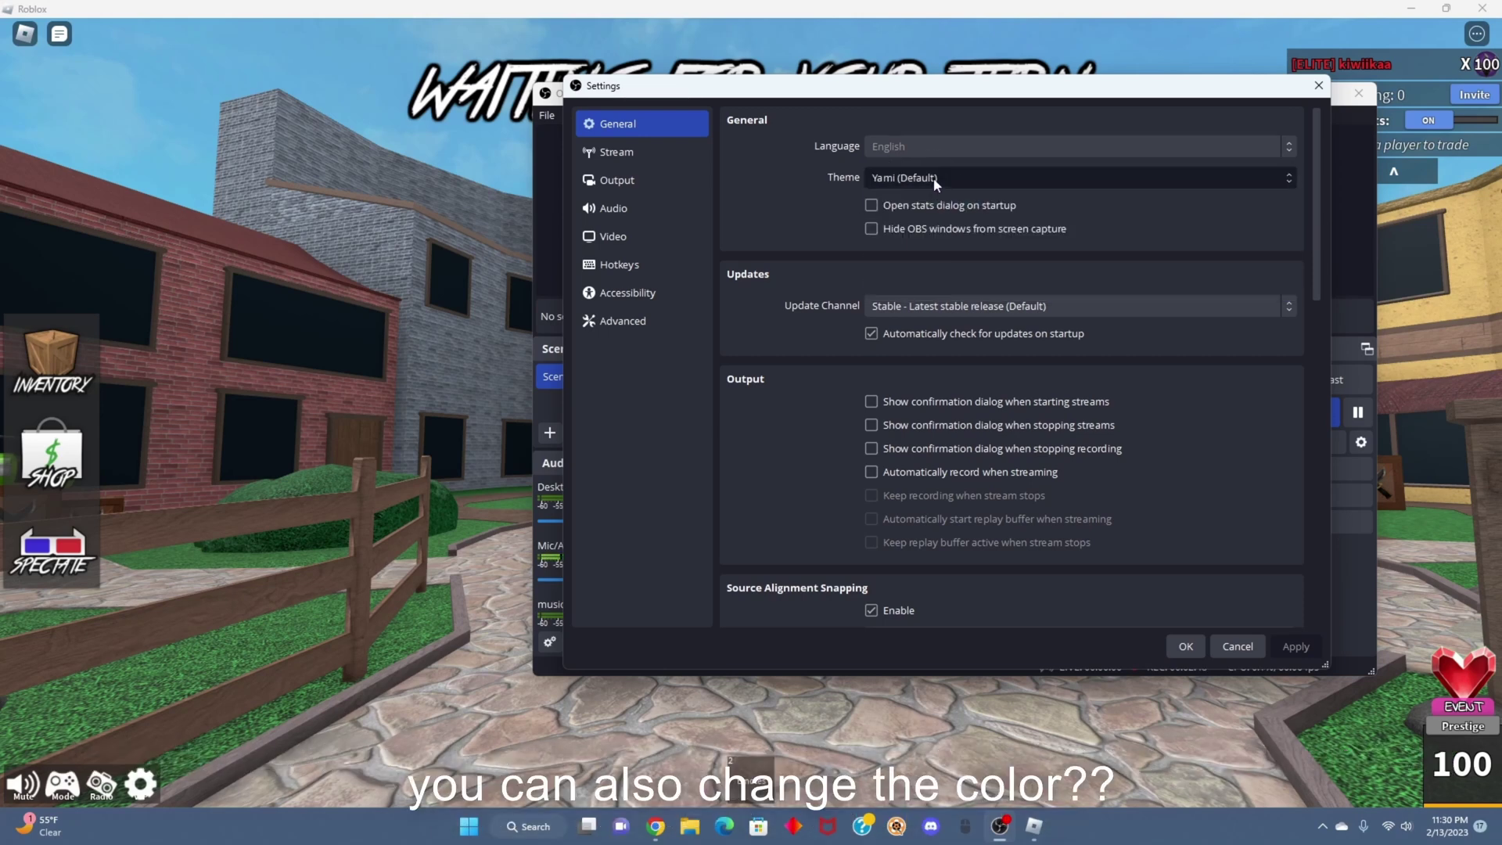
click(880, 293)
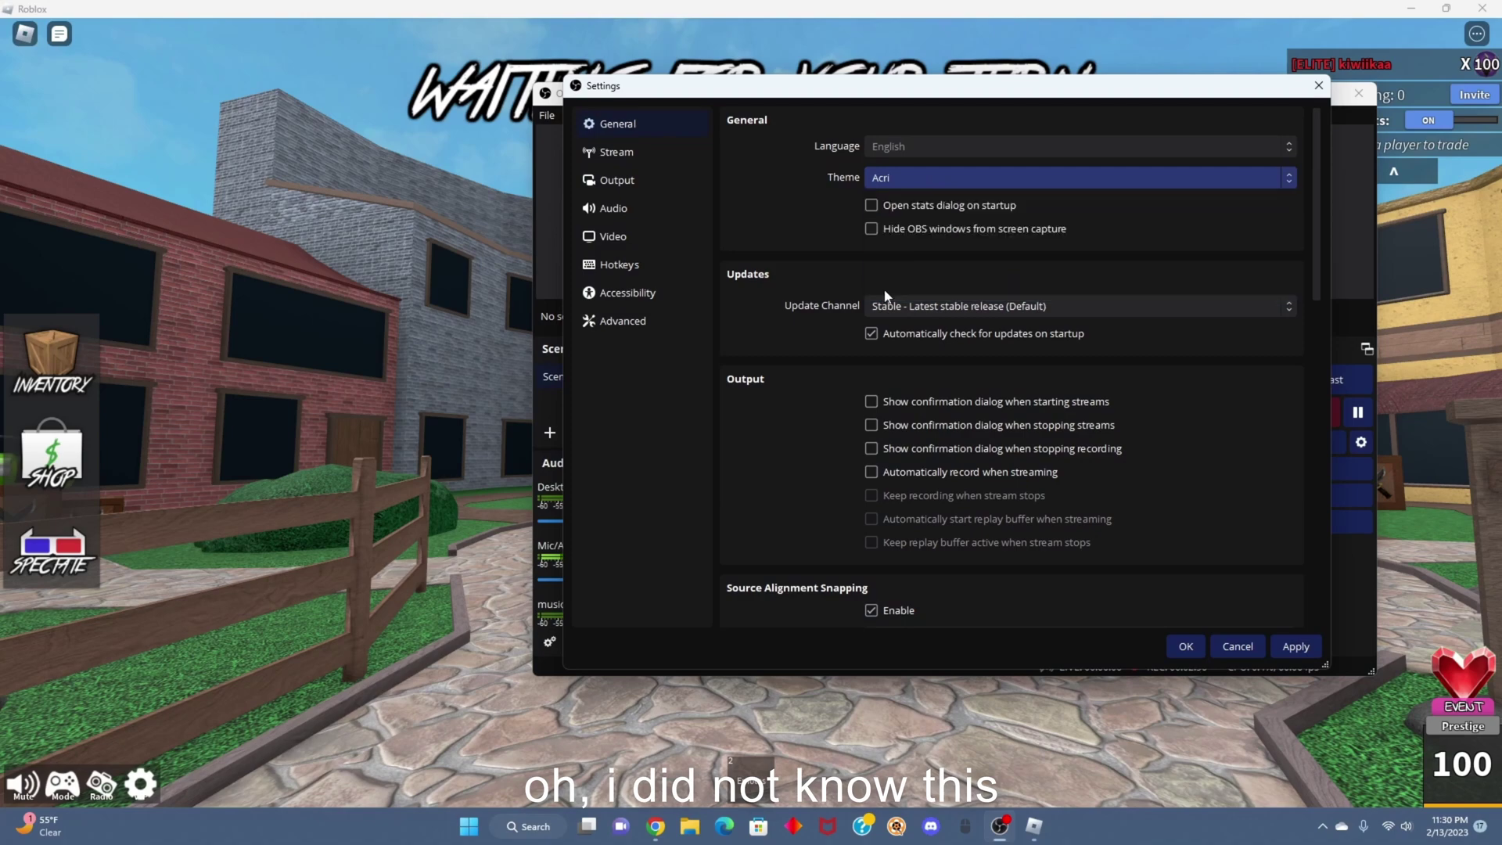
click(939, 179)
click(899, 267)
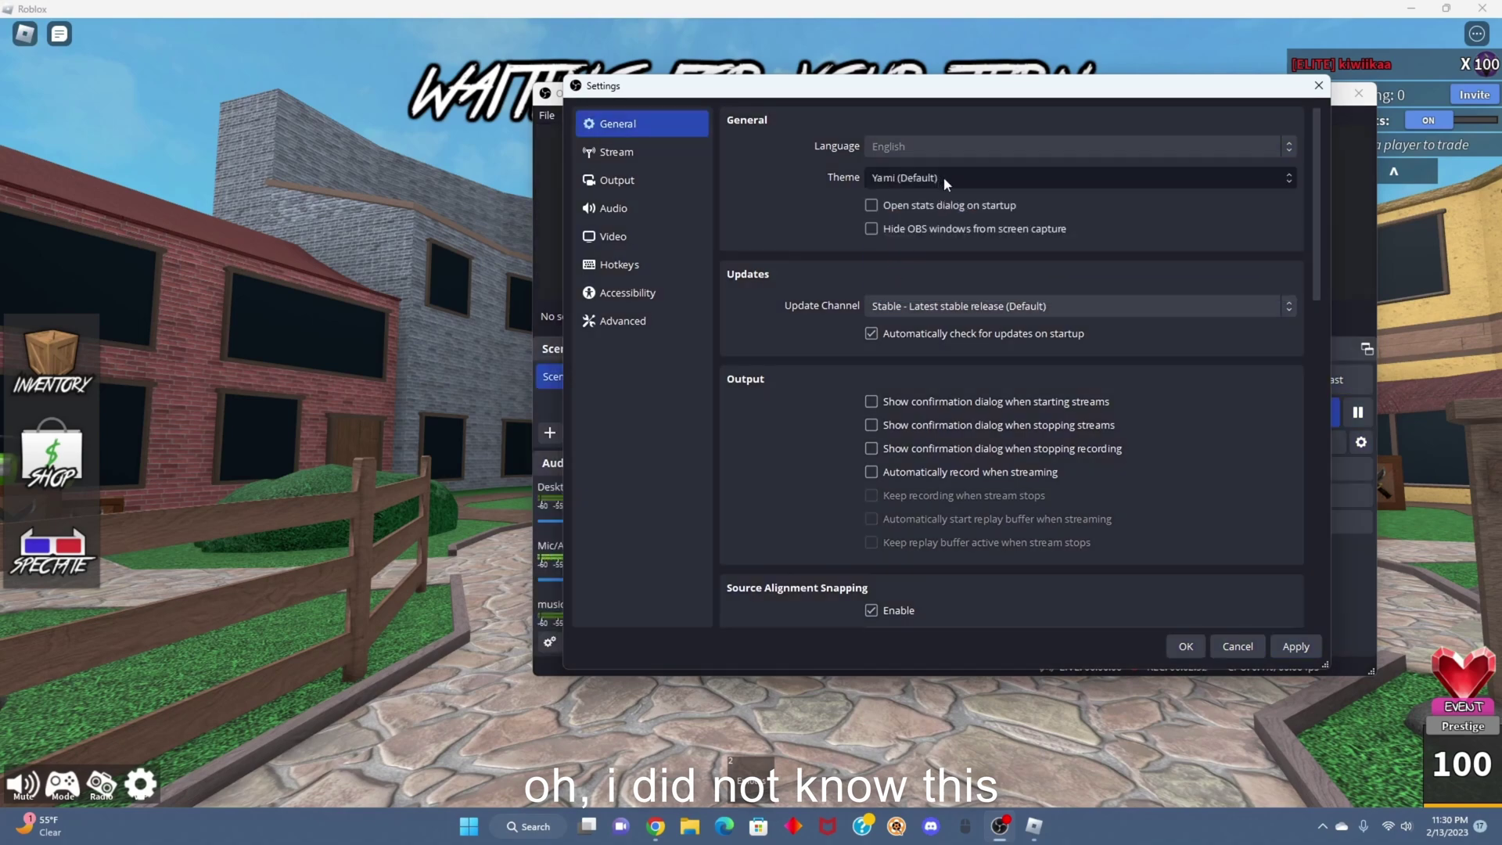
click(945, 182)
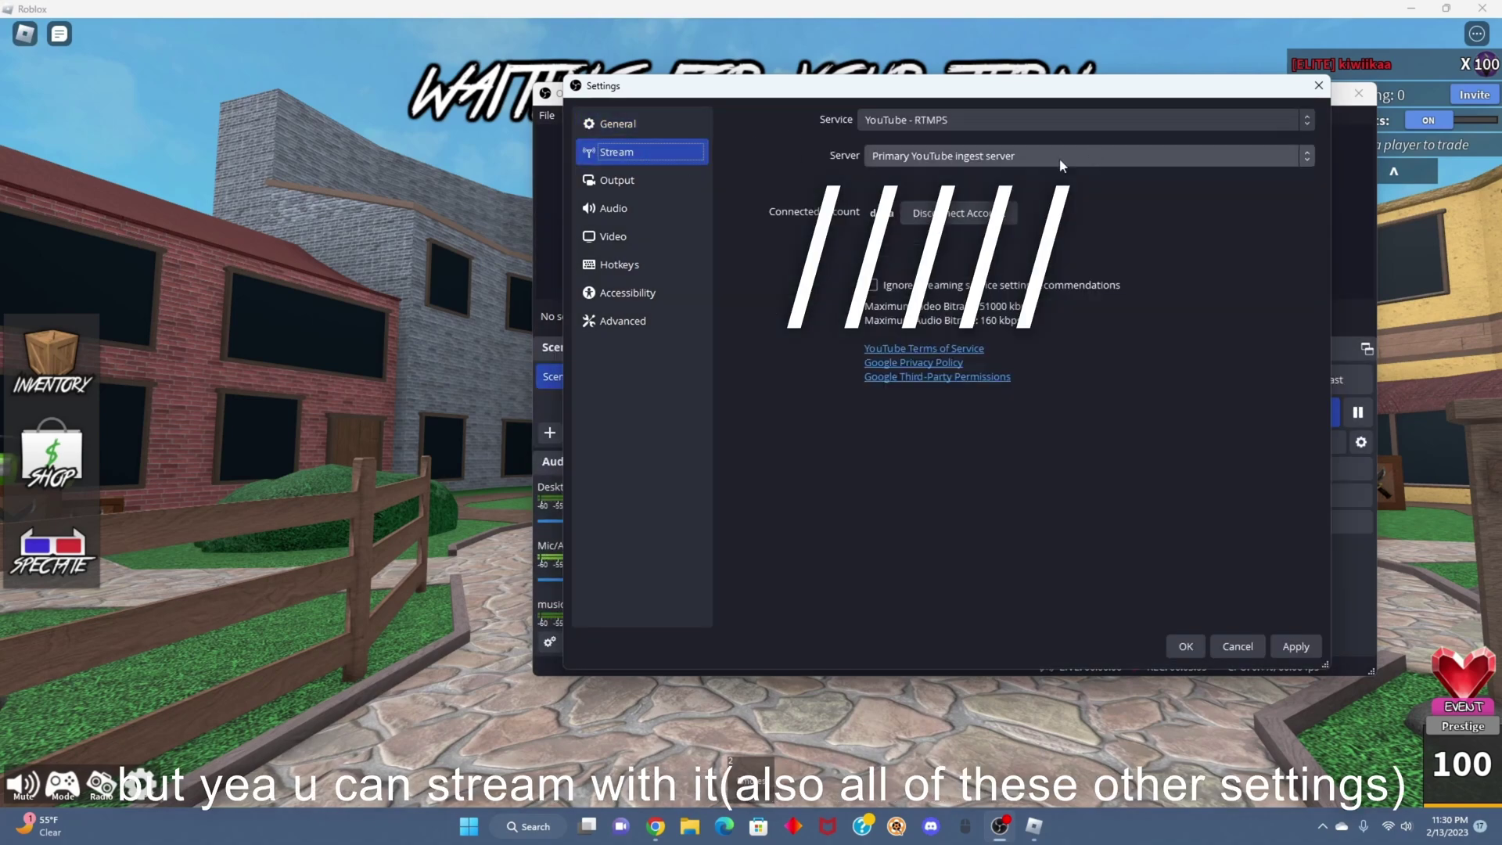
Step: Look through the Output, Audio, Video, Hotkeys, Accessibility and Advanced settings
click(669, 186)
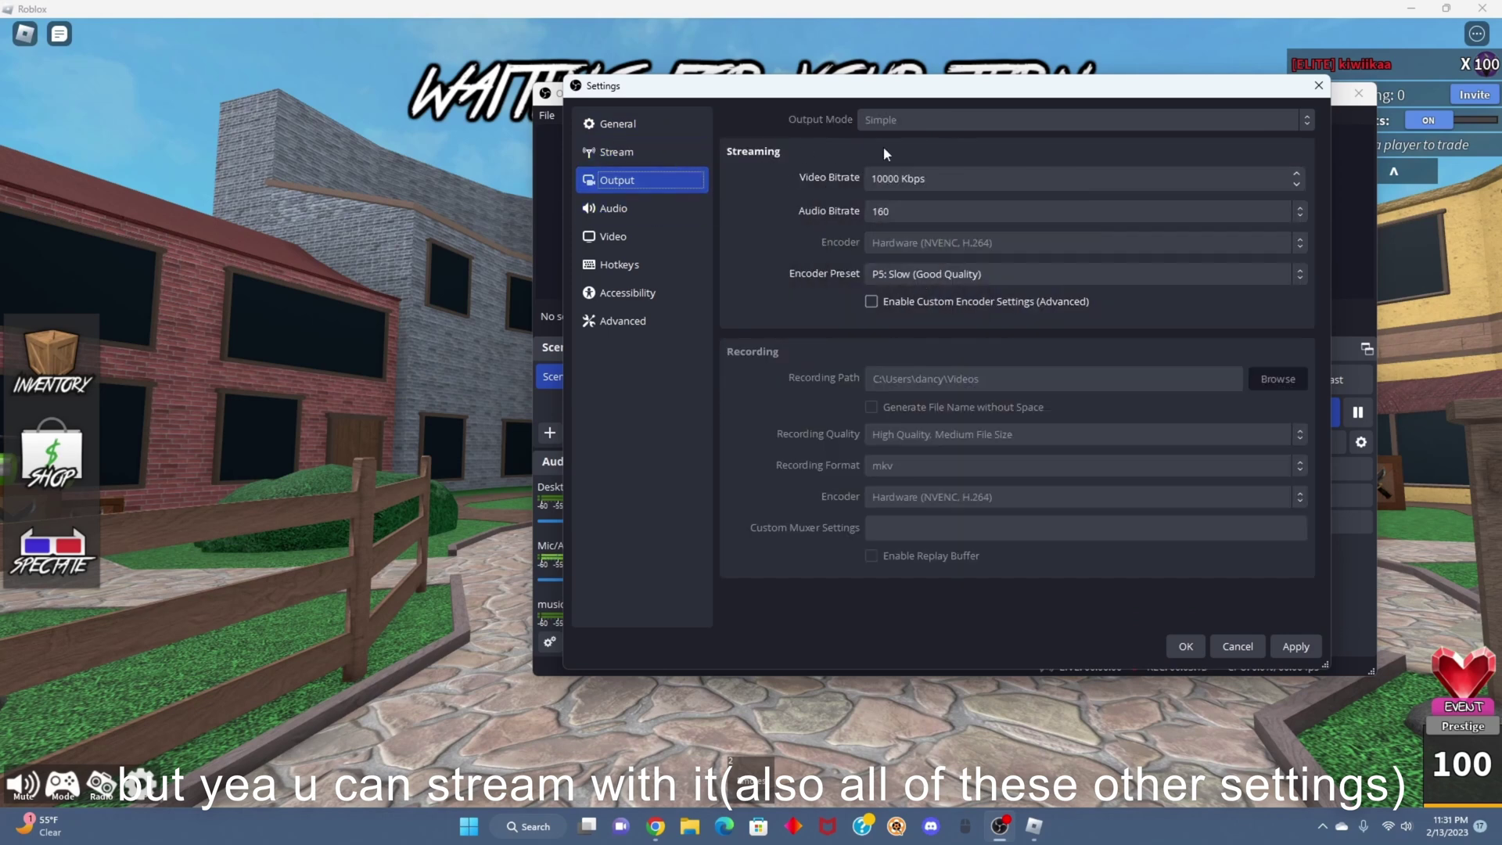
click(626, 207)
click(638, 235)
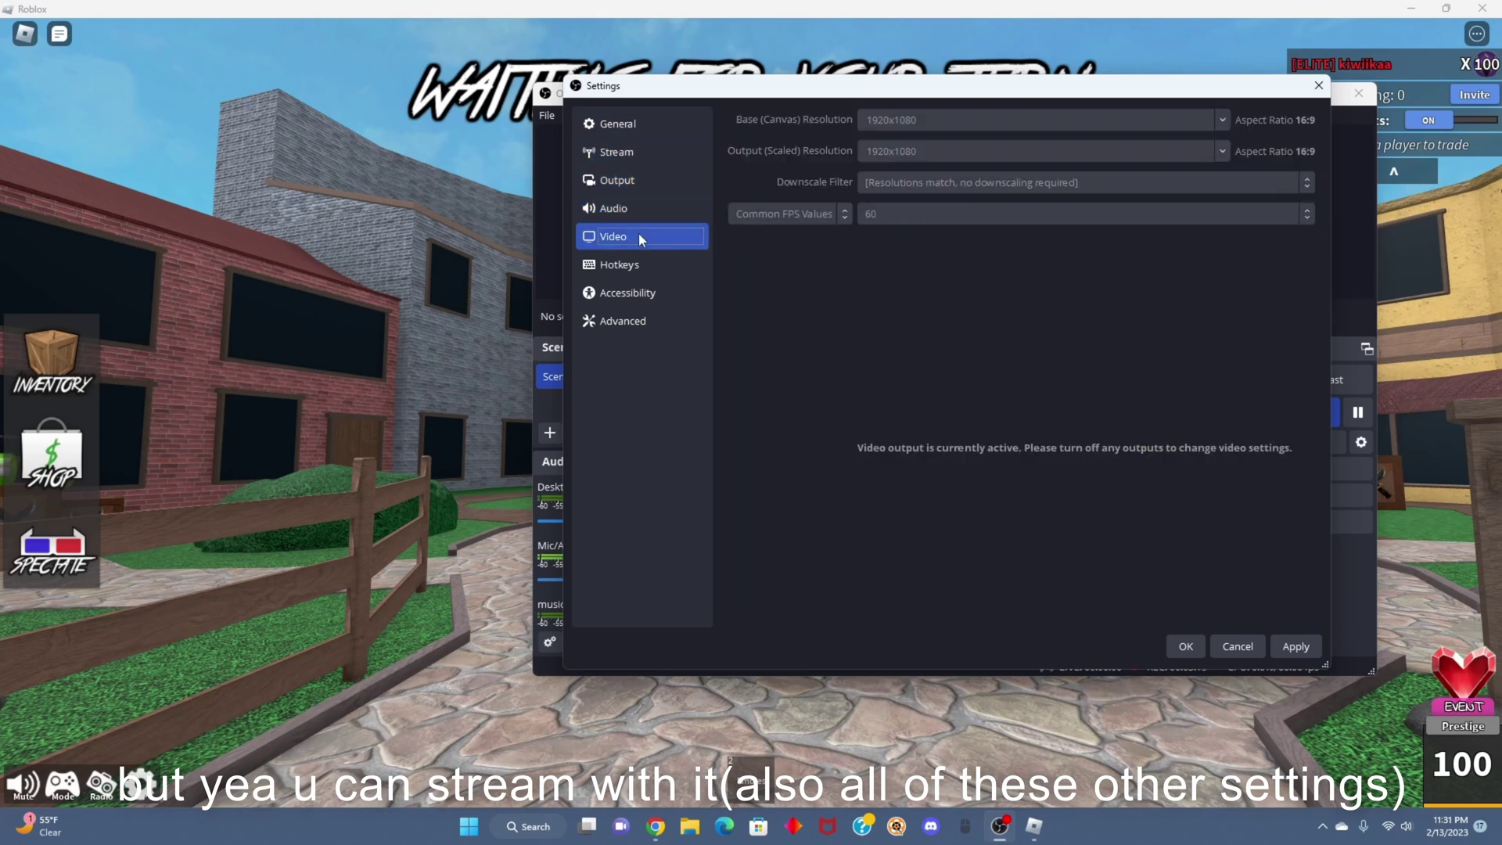
click(658, 265)
click(655, 291)
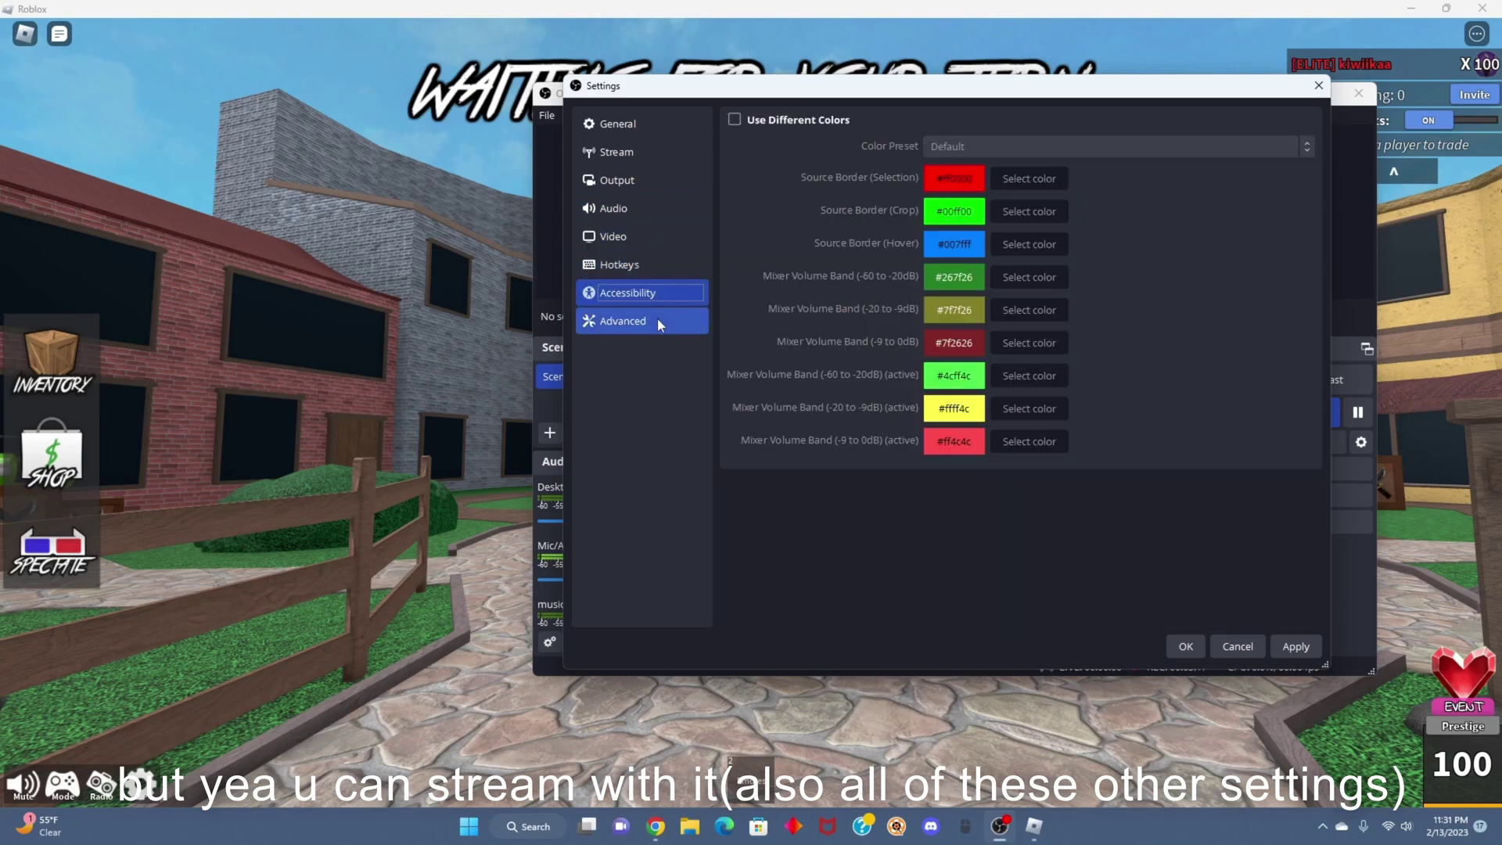
click(657, 319)
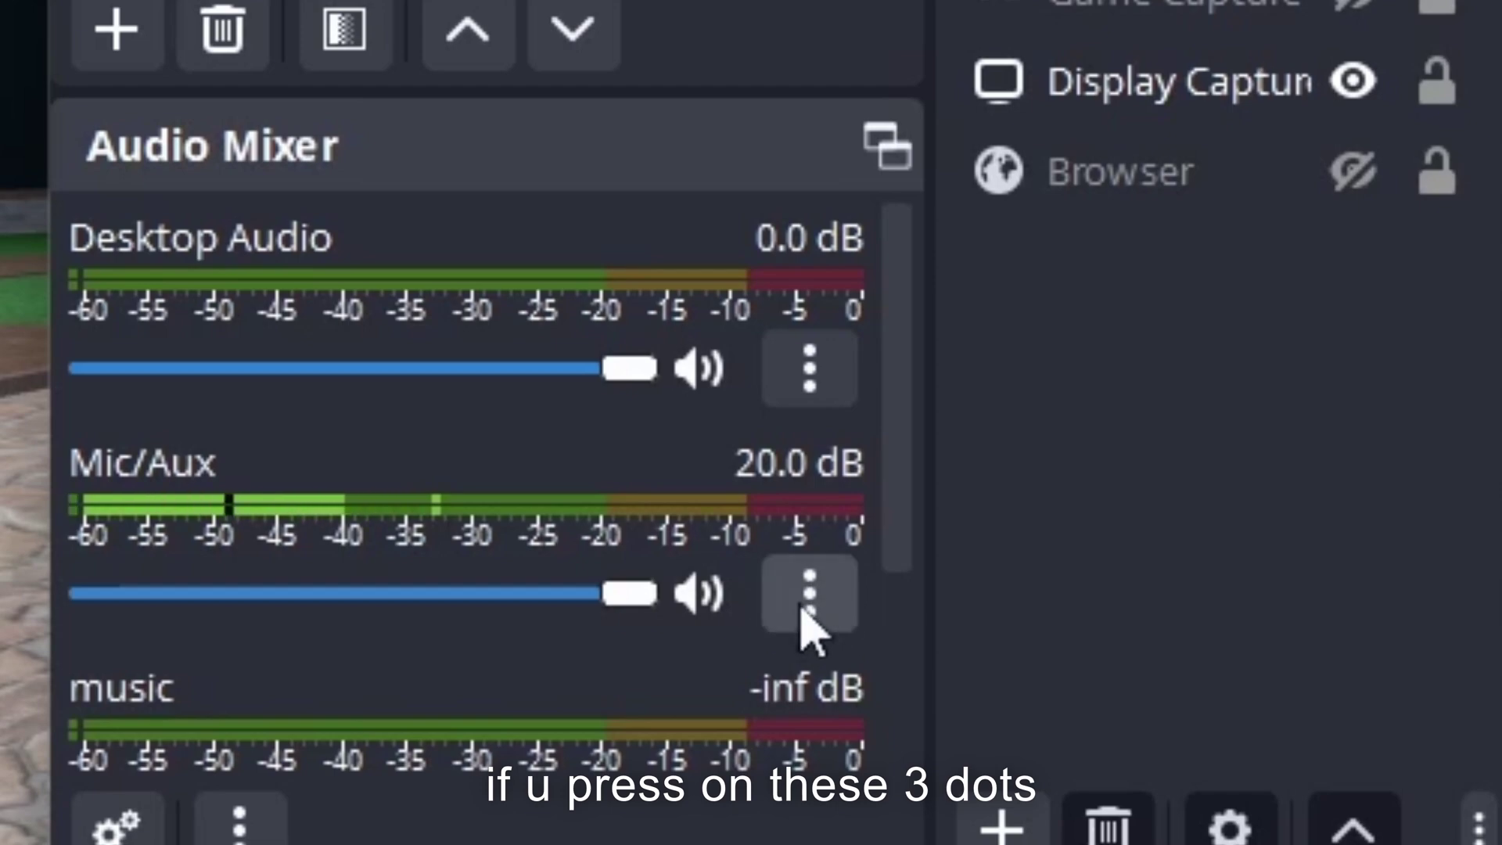
Step: Open the Advanced Audio Properties from Mic/Aux, switch the volume units to dB and back to percent, and close the dialog
click(804, 606)
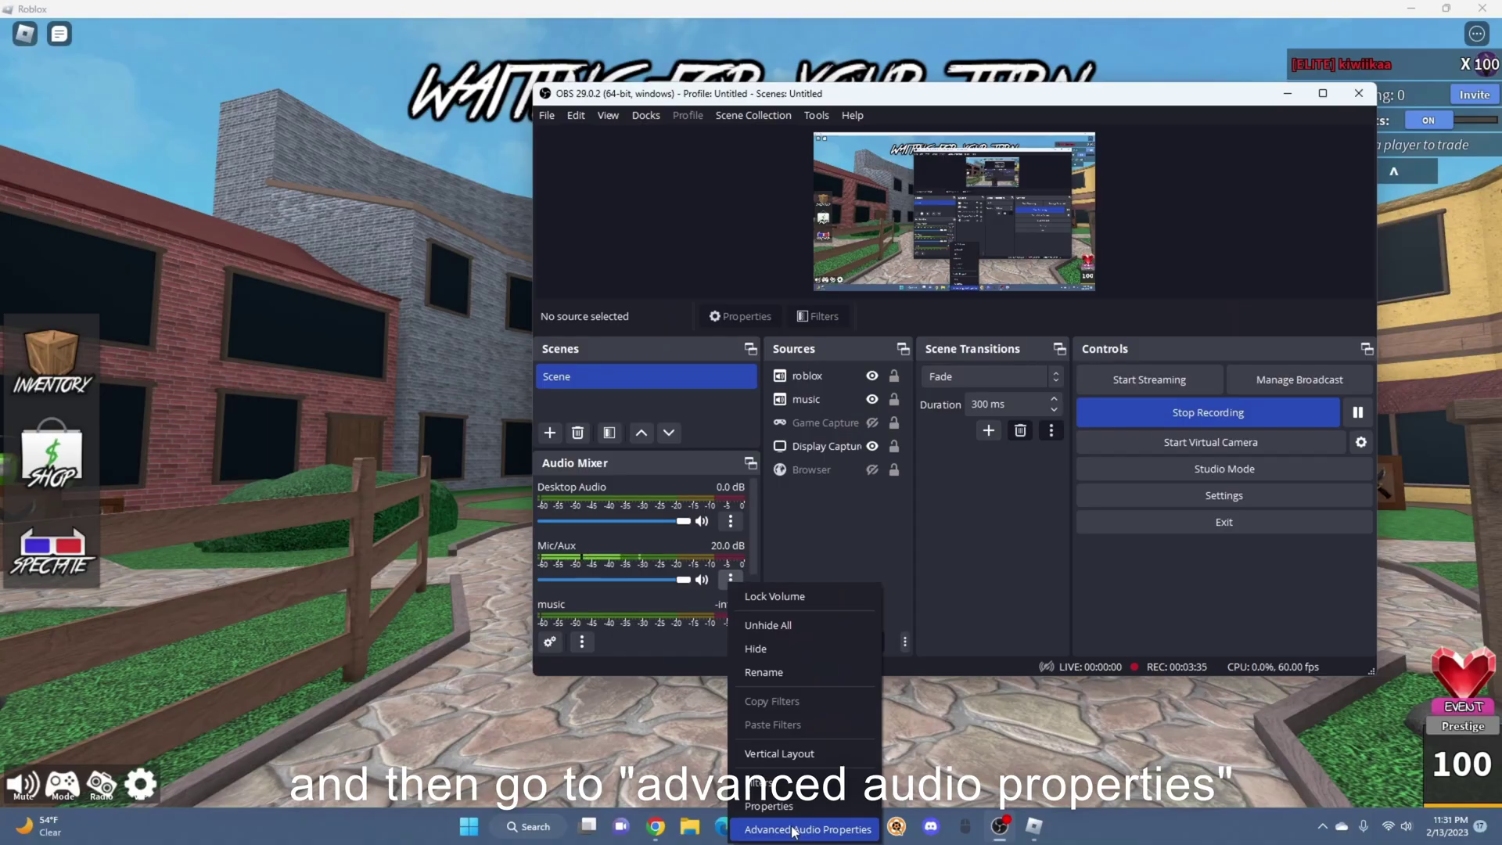
click(792, 829)
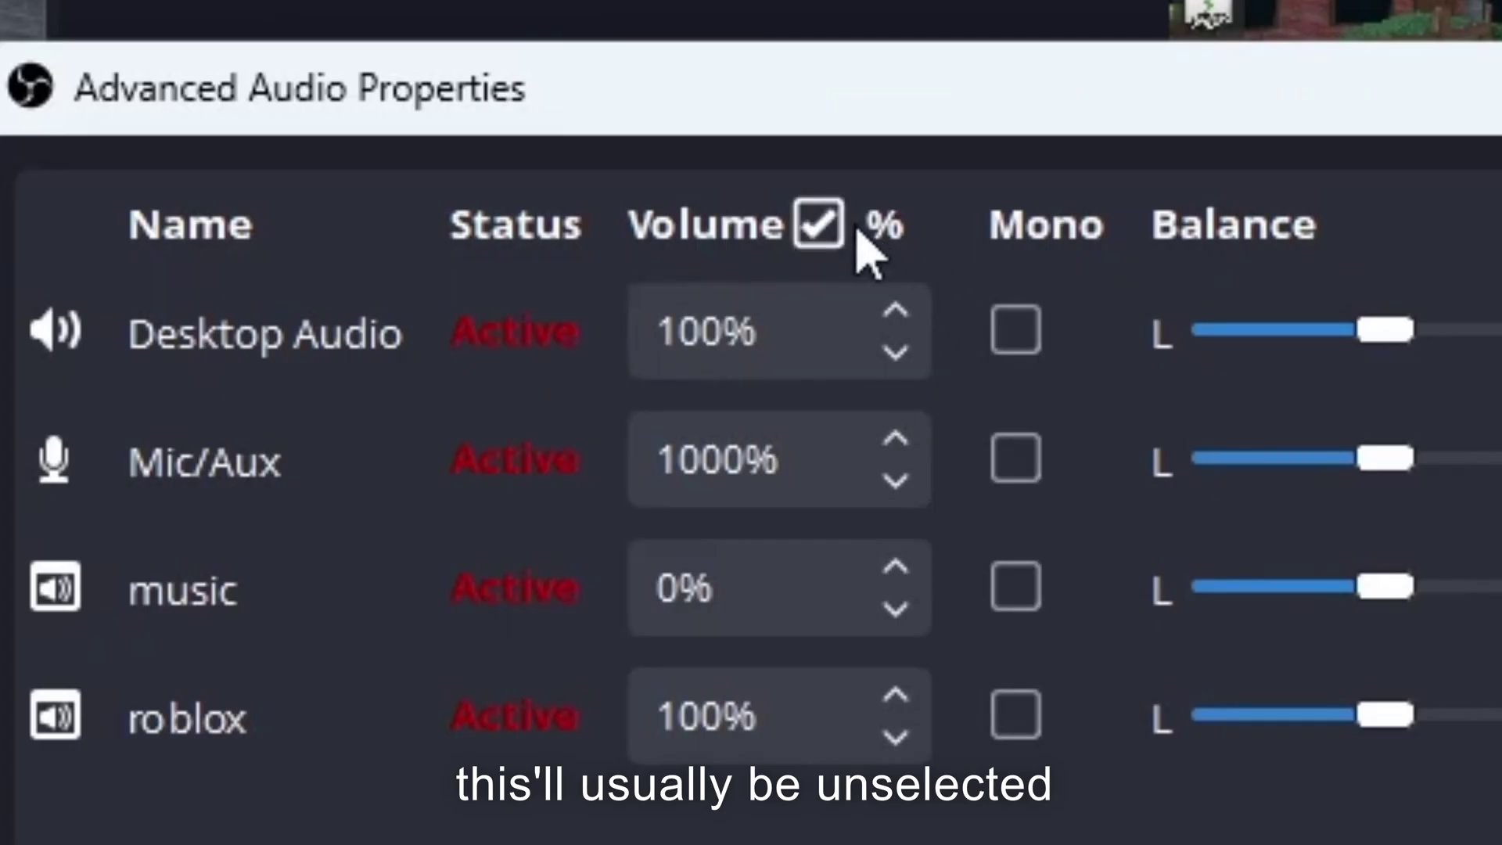
click(801, 230)
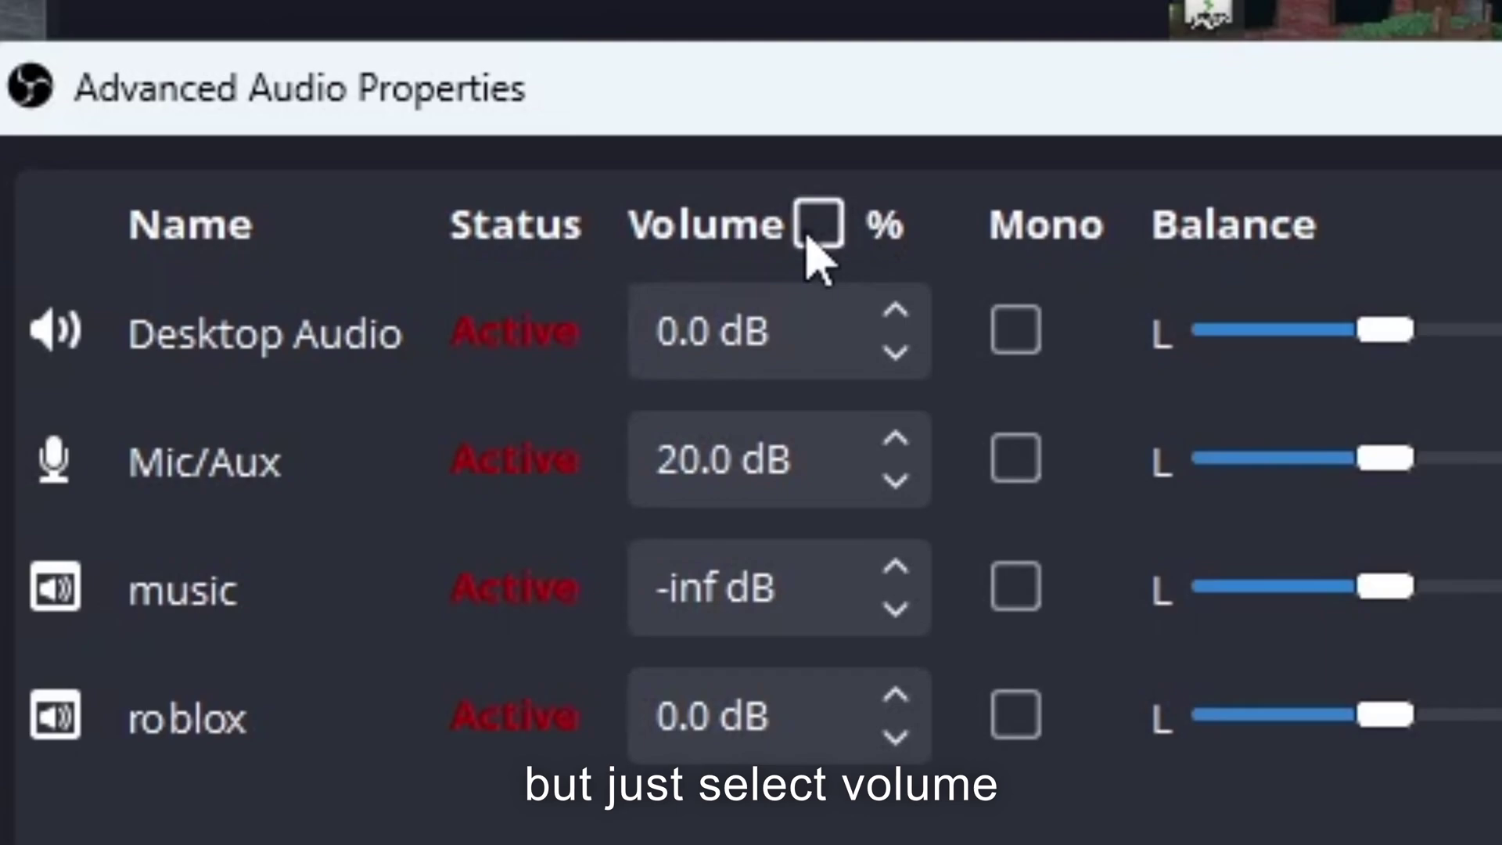
click(808, 238)
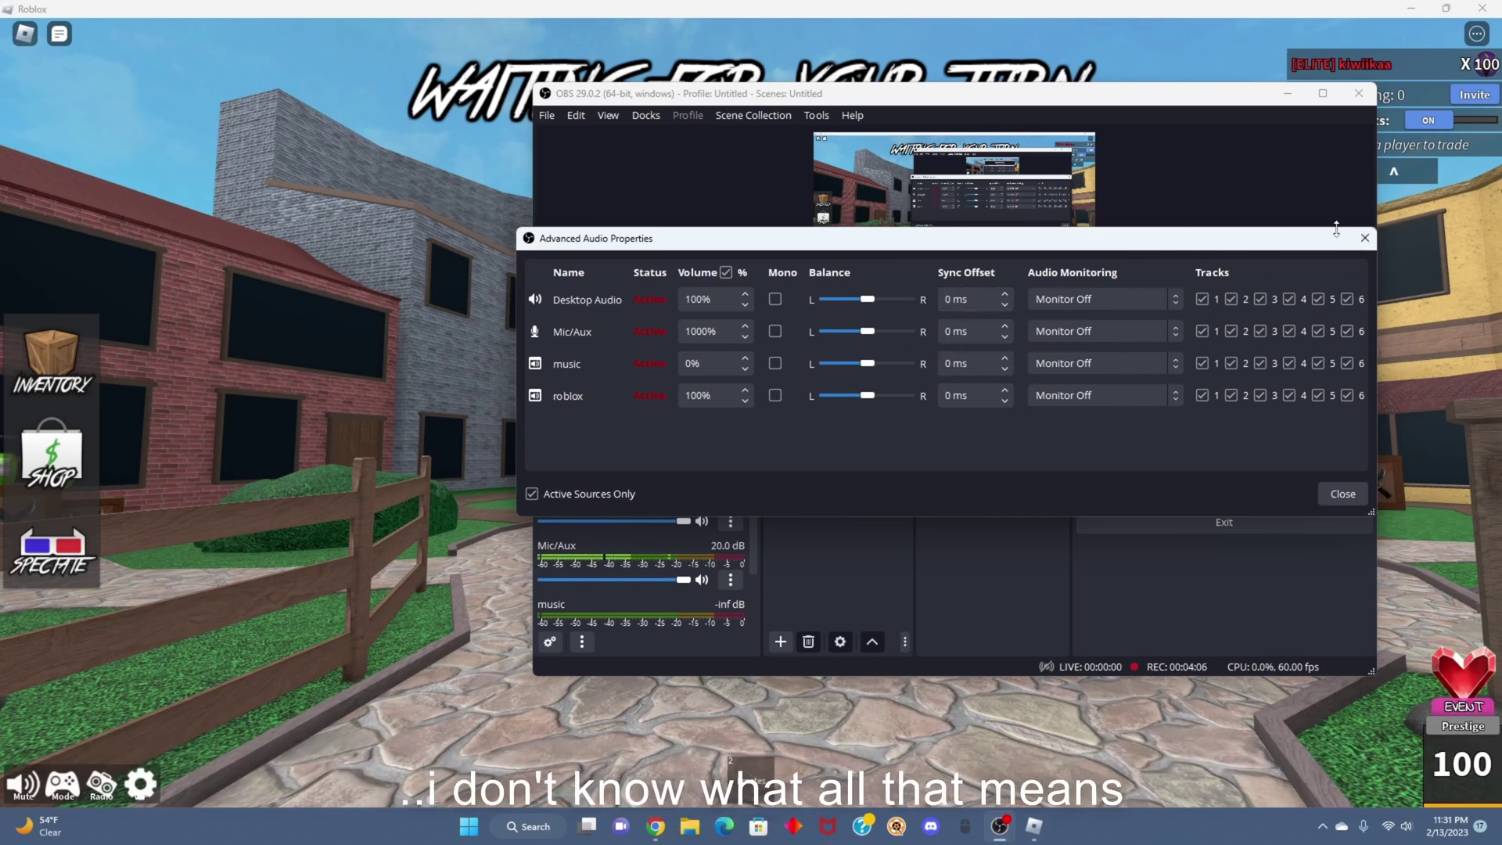
click(1341, 493)
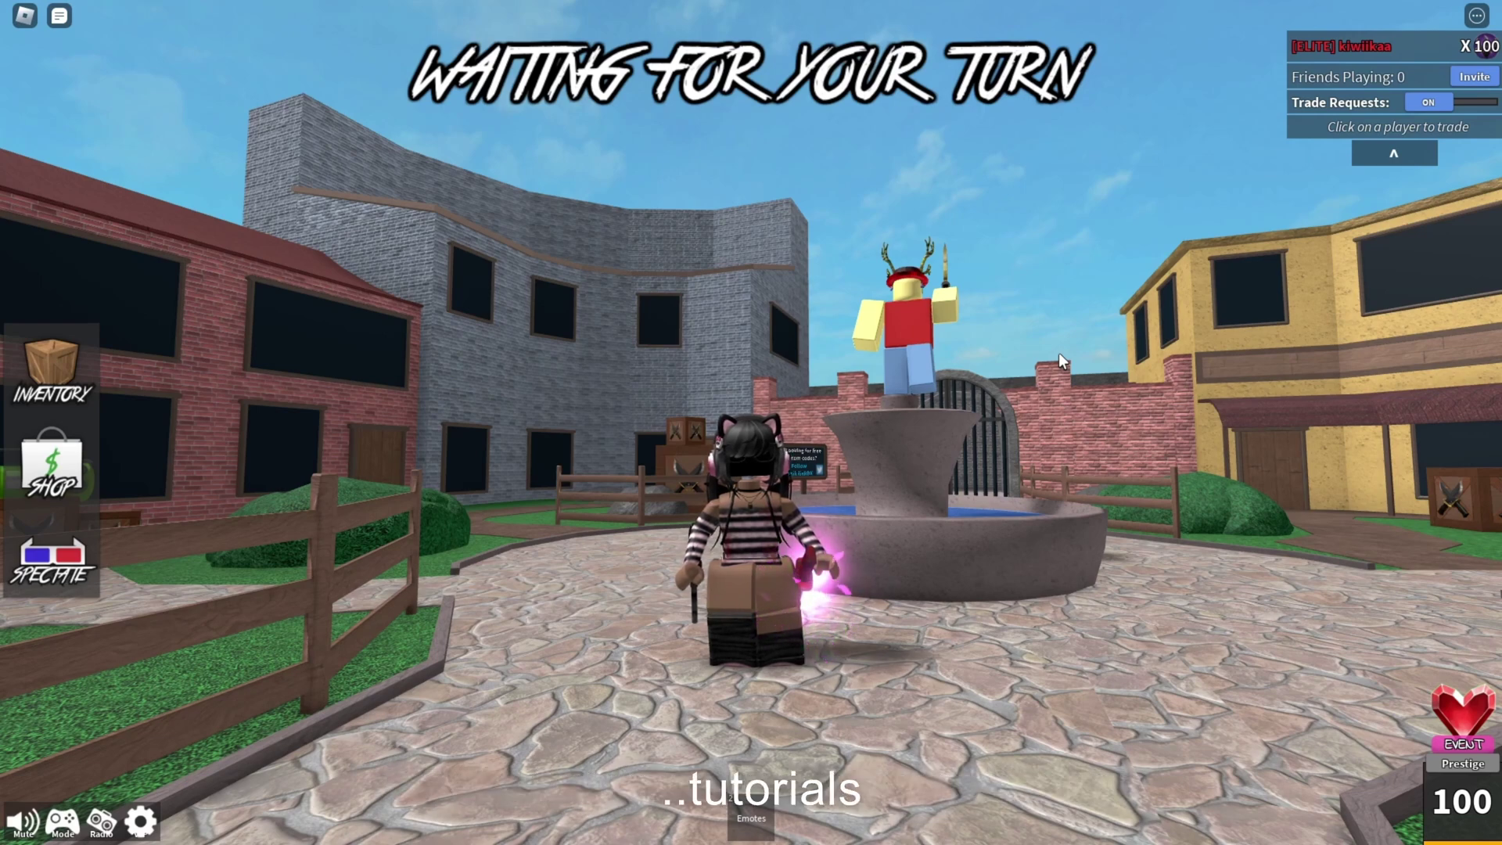
key(a)
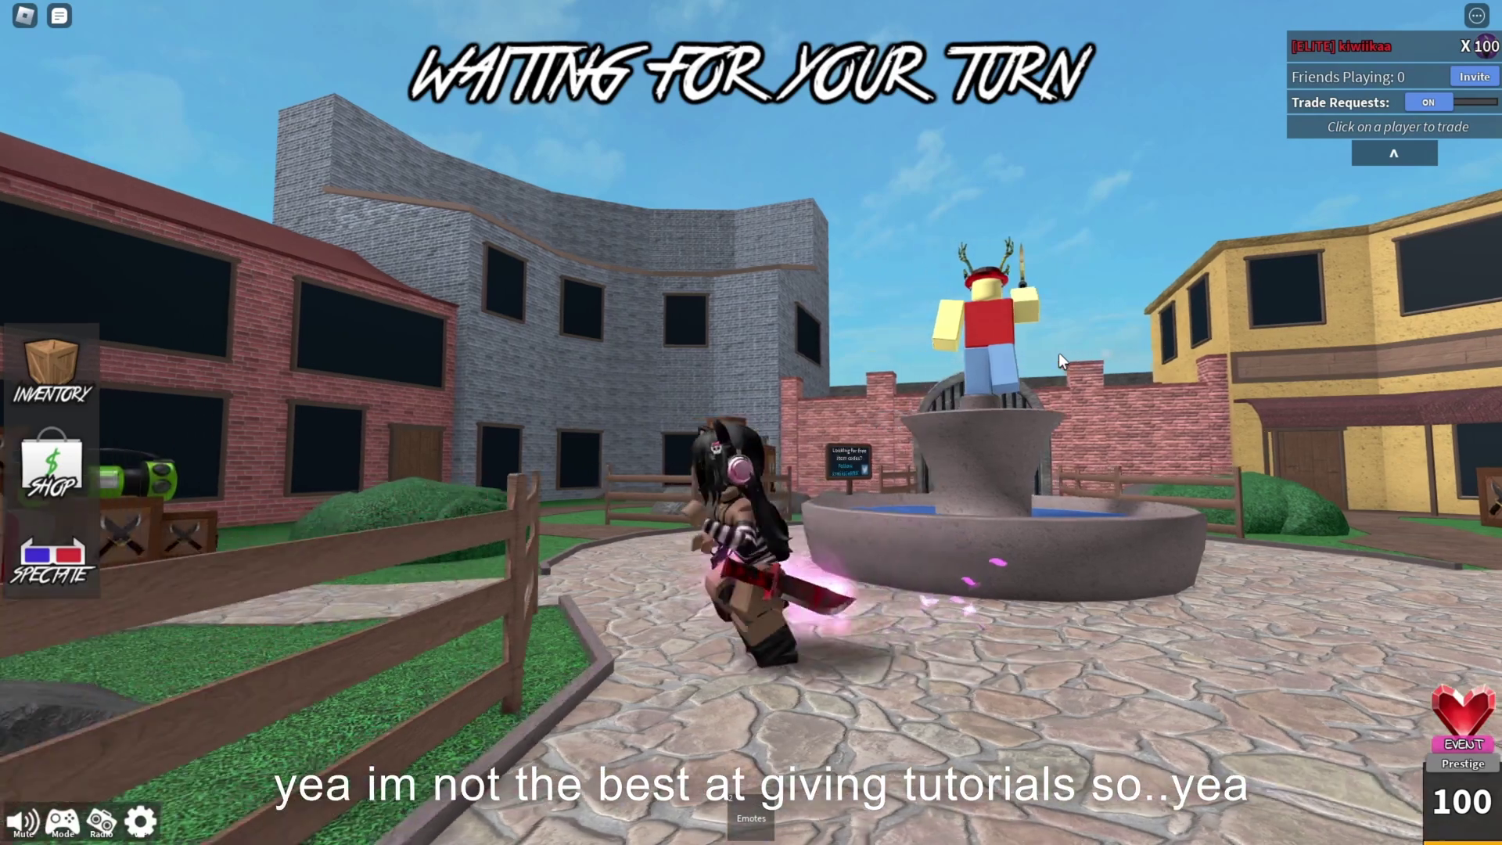
key(d)
key(w)
key(a)
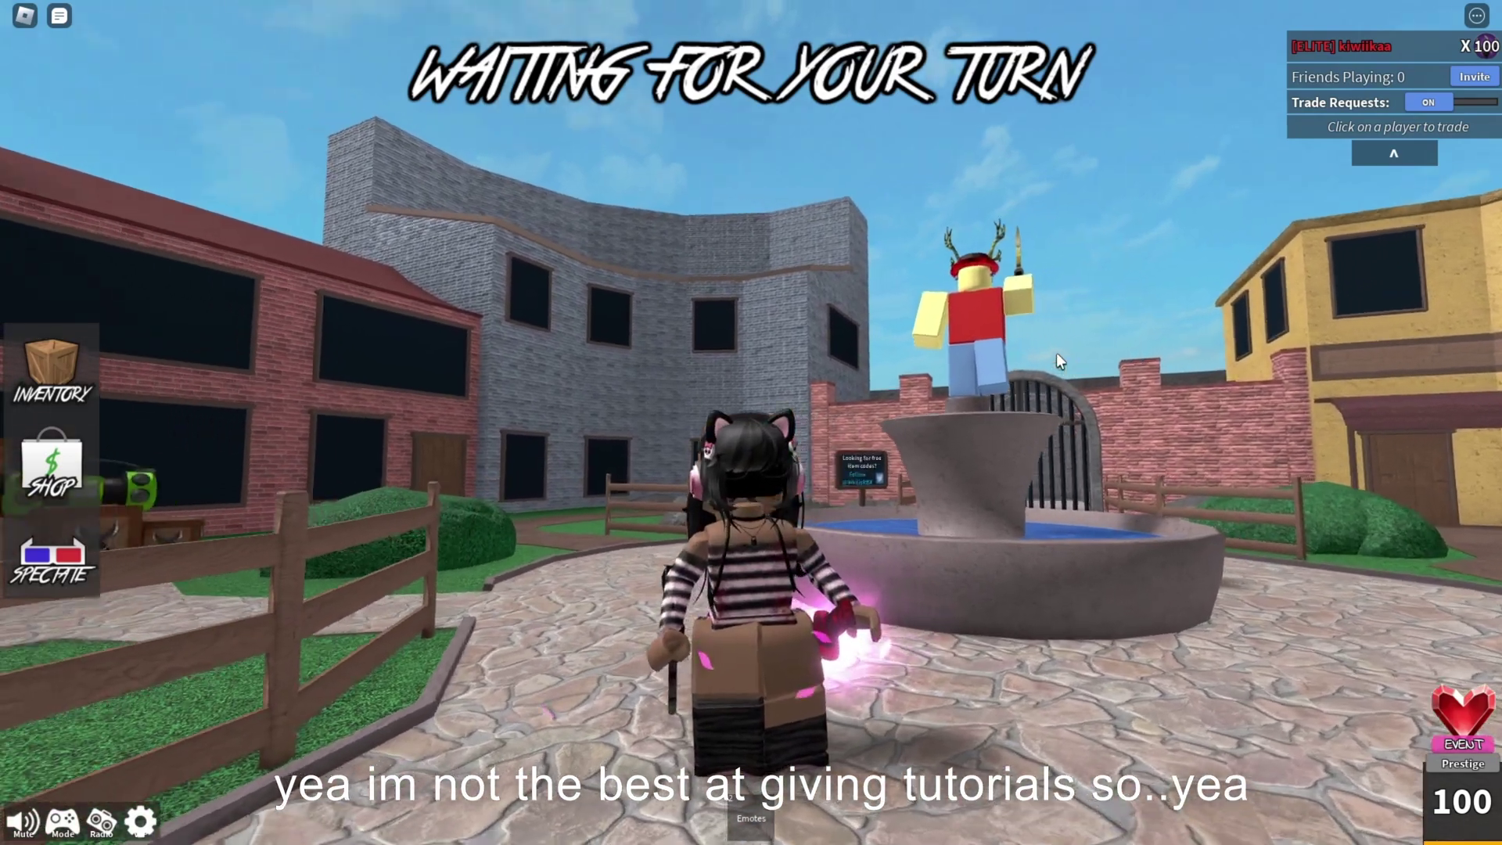
key(d)
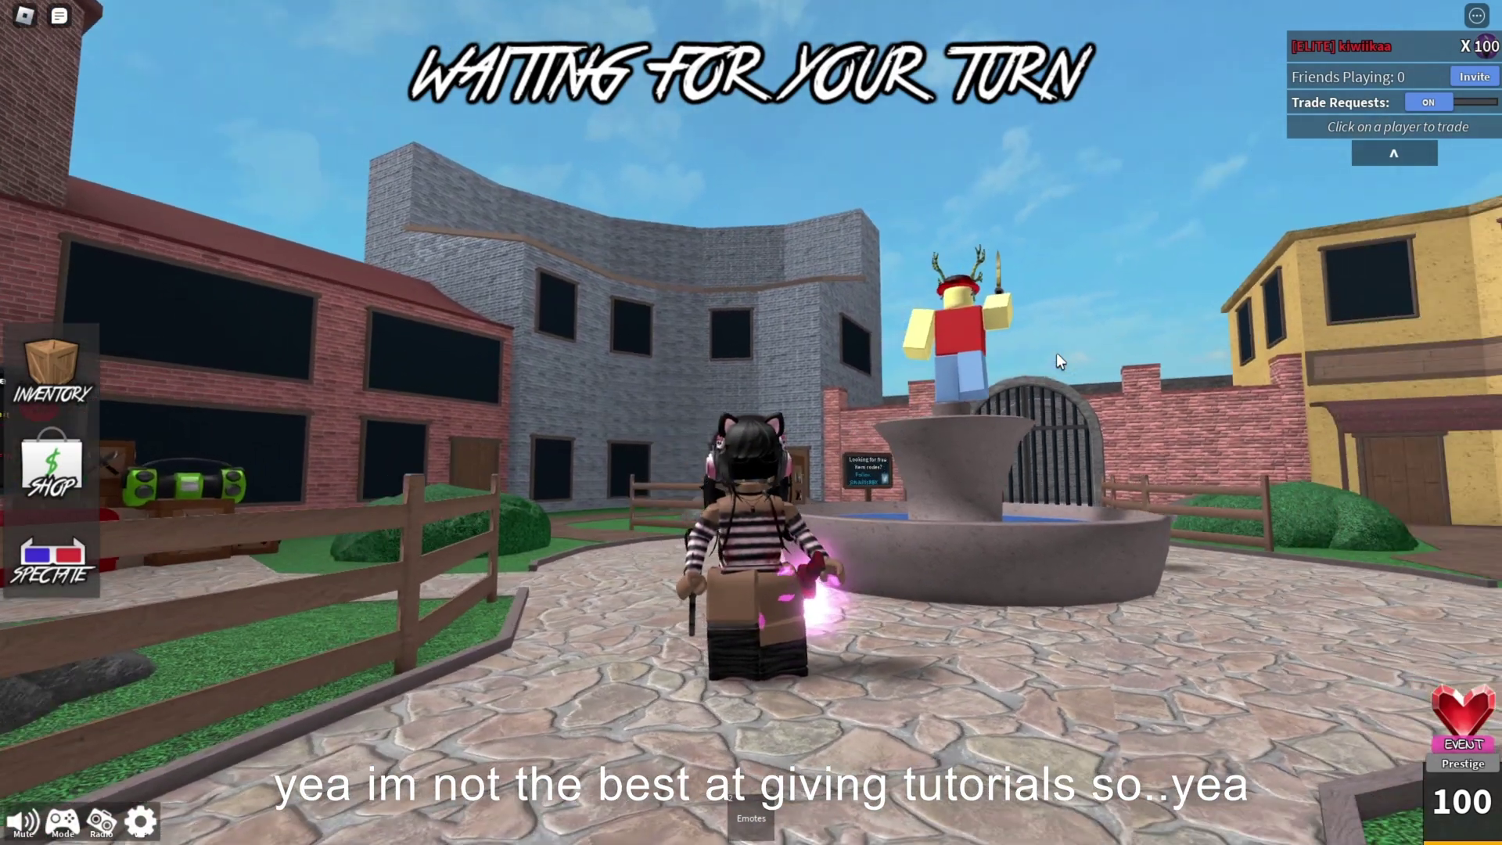